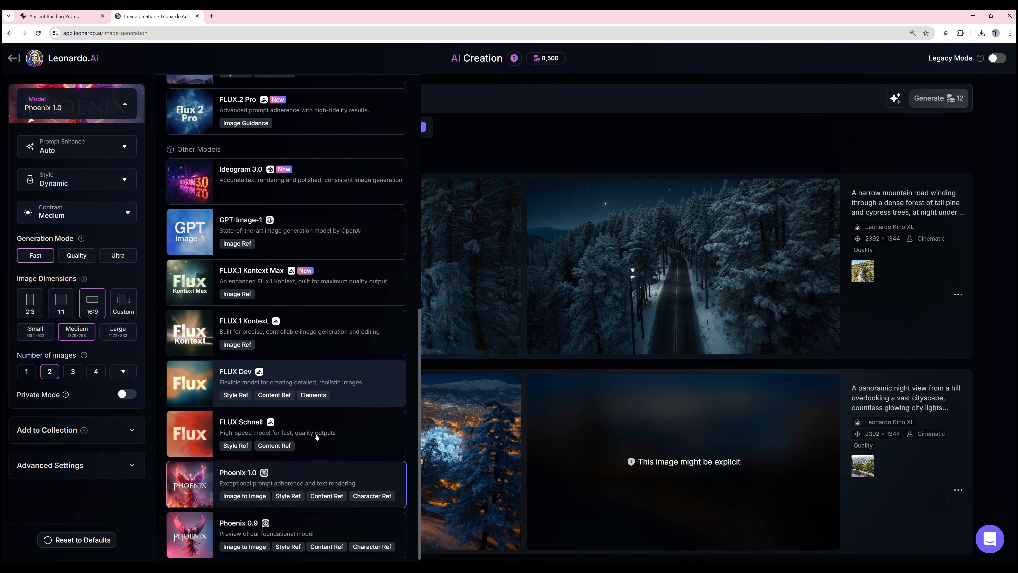
- Select the legacy Cinematic Kino model for image generation
{"action": "scroll", "coordinate": [317, 437], "scroll_direction": "down", "scroll_amount": 1}
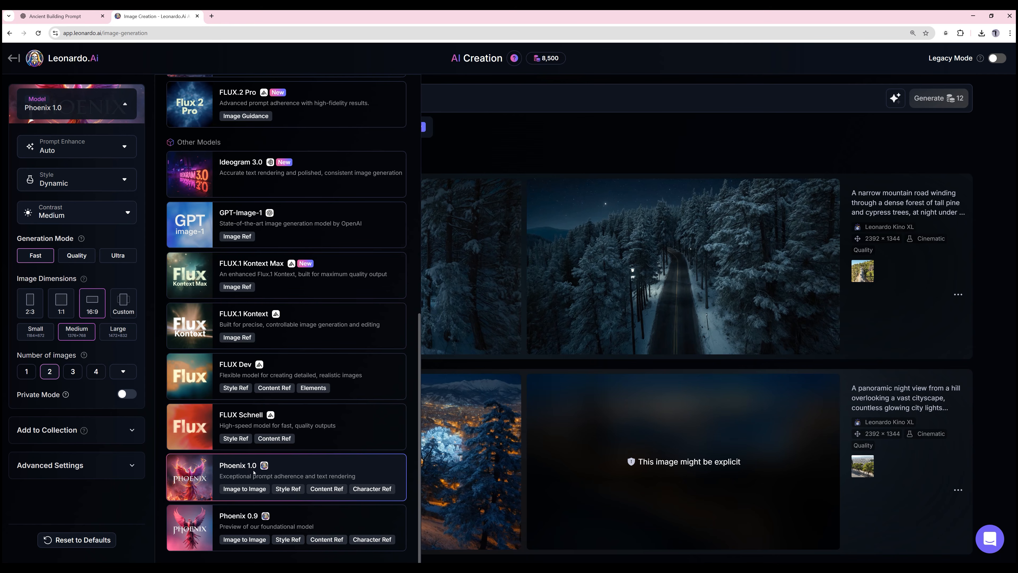
{"action": "scroll", "coordinate": [261, 475], "scroll_direction": "up", "scroll_amount": 6}
{"action": "scroll", "coordinate": [262, 475], "scroll_direction": "up", "scroll_amount": 6}
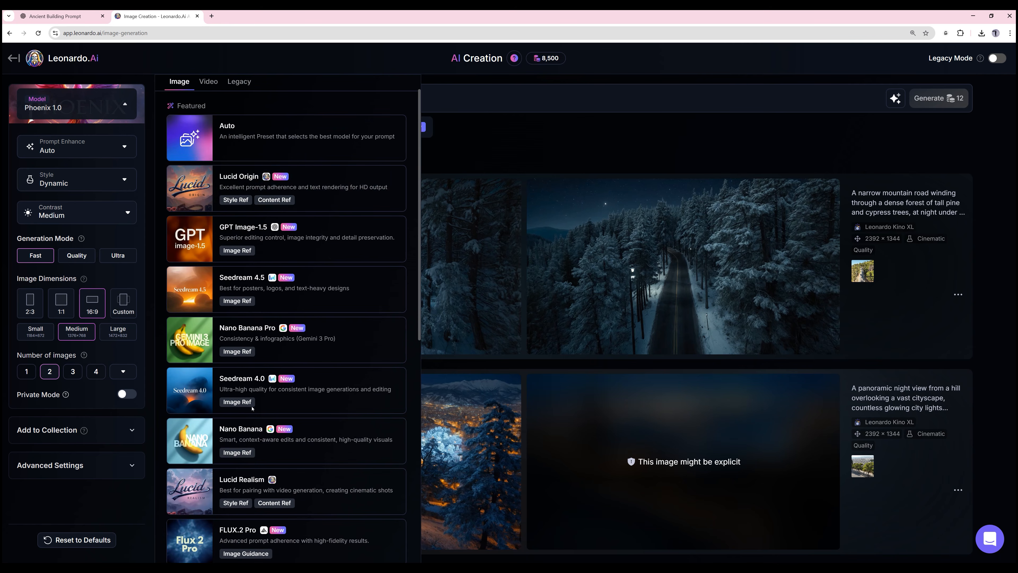
{"action": "left_click", "coordinate": [238, 83]}
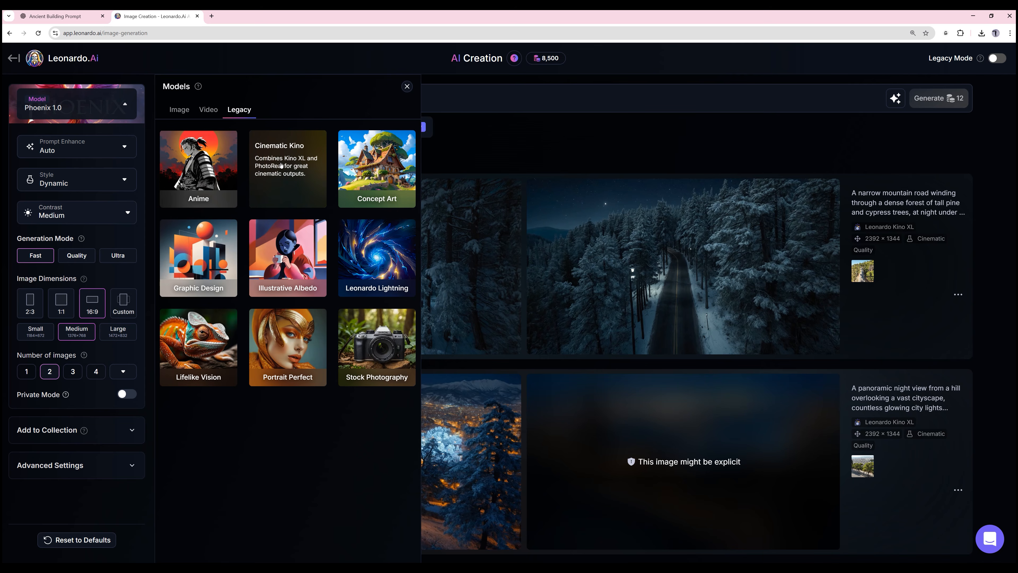
{"action": "left_click", "coordinate": [278, 178]}
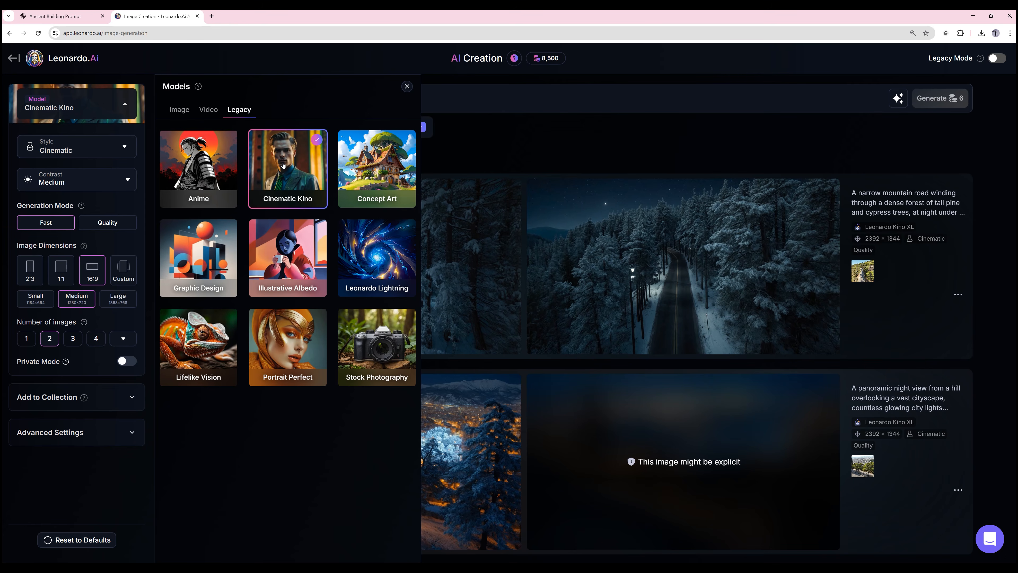
{"action": "left_click", "coordinate": [283, 165]}
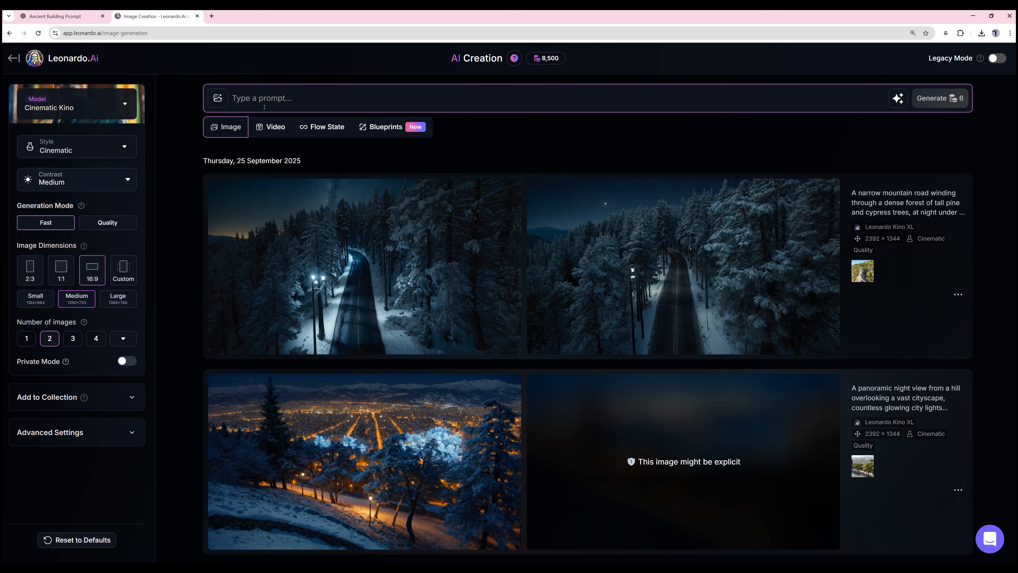
- Copy the ancient monumental building prompt from the ChatGPT conversation and paste it into Leonardo's prompt field
{"action": "left_click", "coordinate": [56, 16]}
{"action": "left_click_drag", "start_coordinate": [367, 134], "coordinate": [519, 182]}
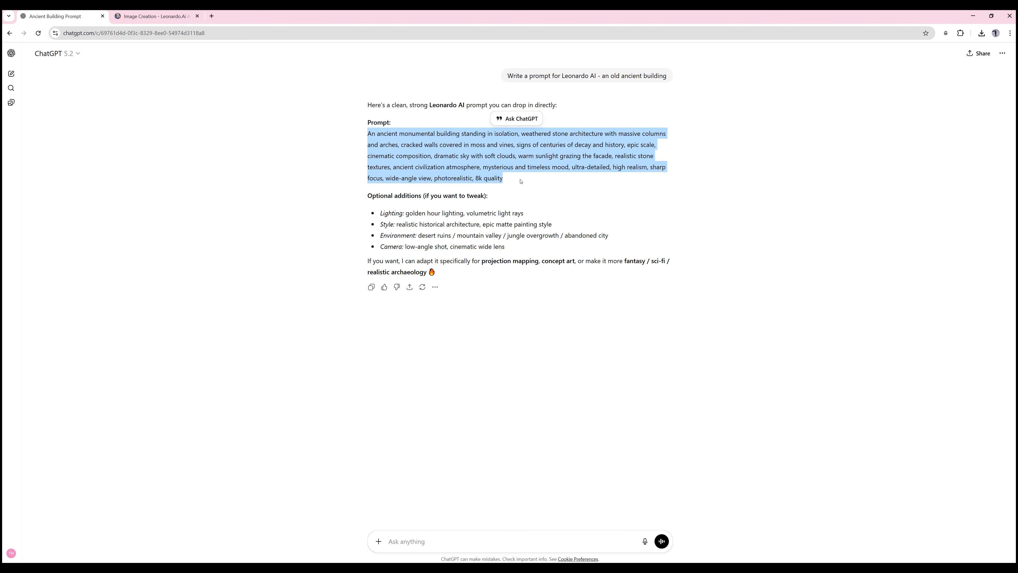
{"action": "left_click", "coordinate": [156, 16]}
{"action": "type", "text": "An ancient monumental building standing in isolation, weathered stone architecture with massive columns and arches, cracked walls covered in moss and vines, signs of centuries of decay and history, epic scale, cinematic composition, dramatic sky with soft clouds, warm sunlight grazing the facade, realistic stone textures, ancient civilization atmosphere, mysterious and timeless mood, ultra-detailed, high realism, sharp focus, wide-angle view, photorealistic, 8k quality"}
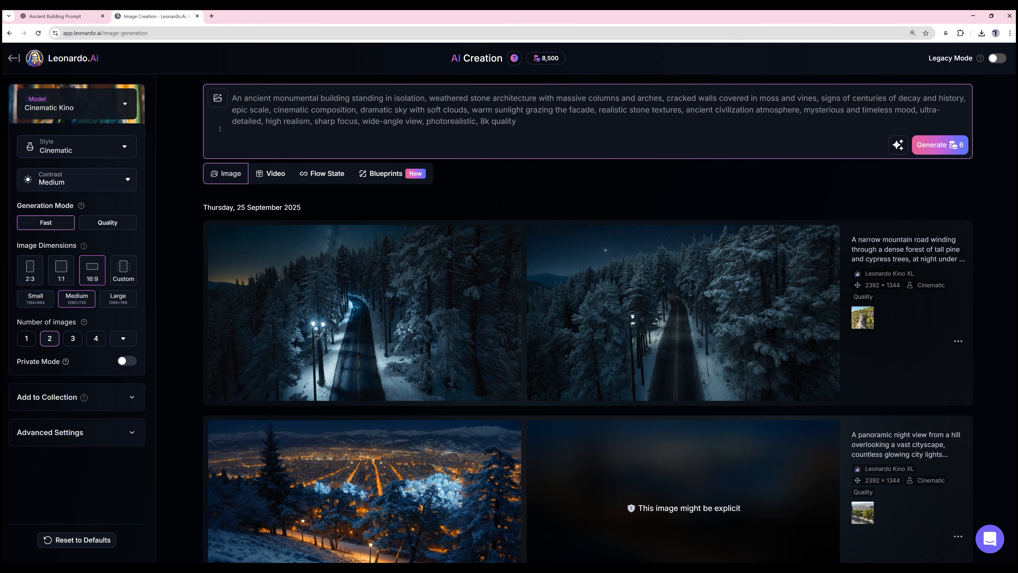
- Add the Mask Building image as a content reference for the prompt and set its strength to High
{"action": "left_click", "coordinate": [218, 98]}
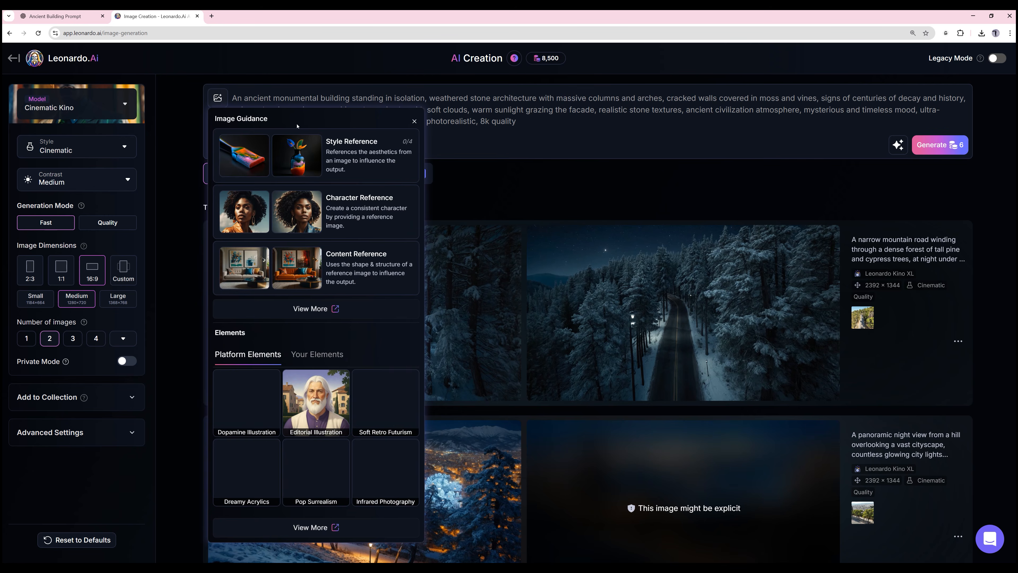
{"action": "left_click", "coordinate": [373, 232]}
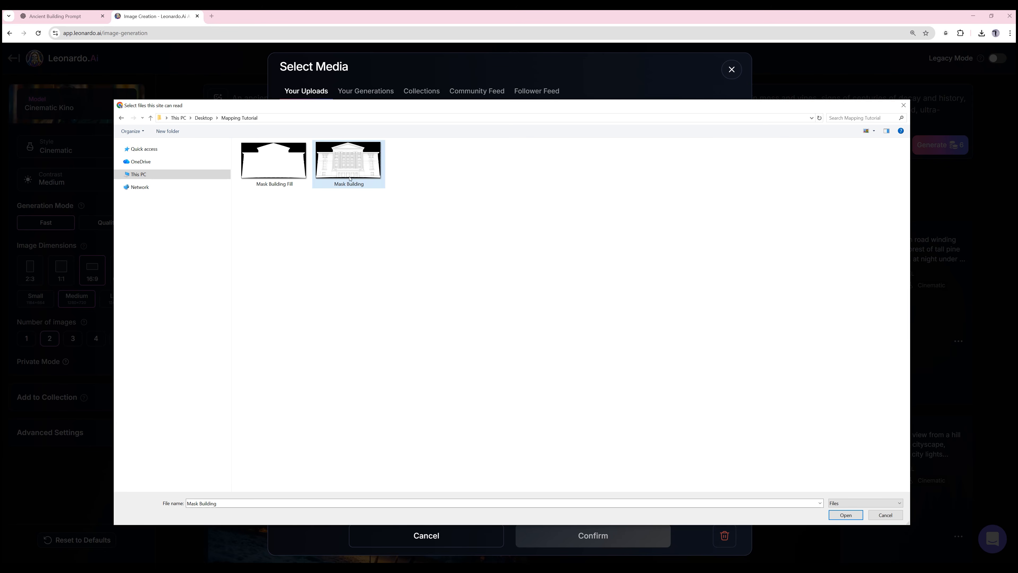
{"action": "double_click", "coordinate": [358, 168]}
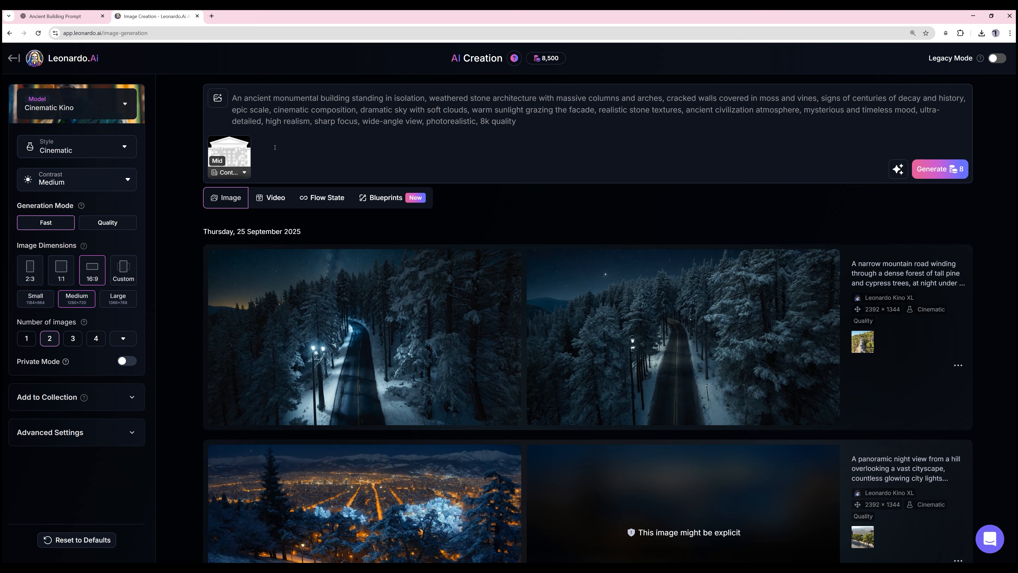
{"action": "left_click", "coordinate": [232, 174]}
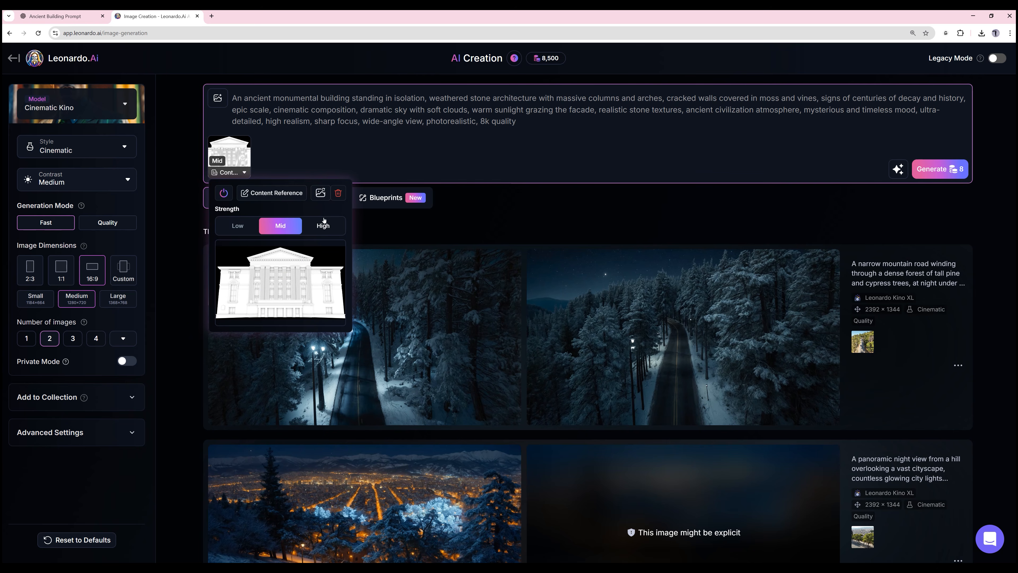
{"action": "left_click", "coordinate": [324, 225]}
{"action": "left_click", "coordinate": [367, 150]}
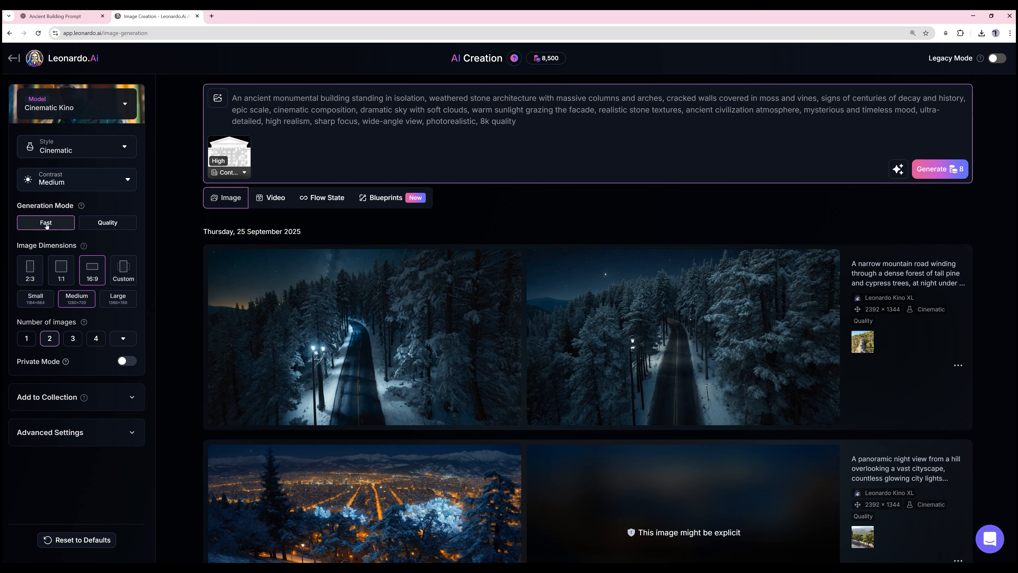
- Set the generation to Quality mode, 16:9 Large dimensions and 4 images, and generate the building images
{"action": "left_click", "coordinate": [109, 223]}
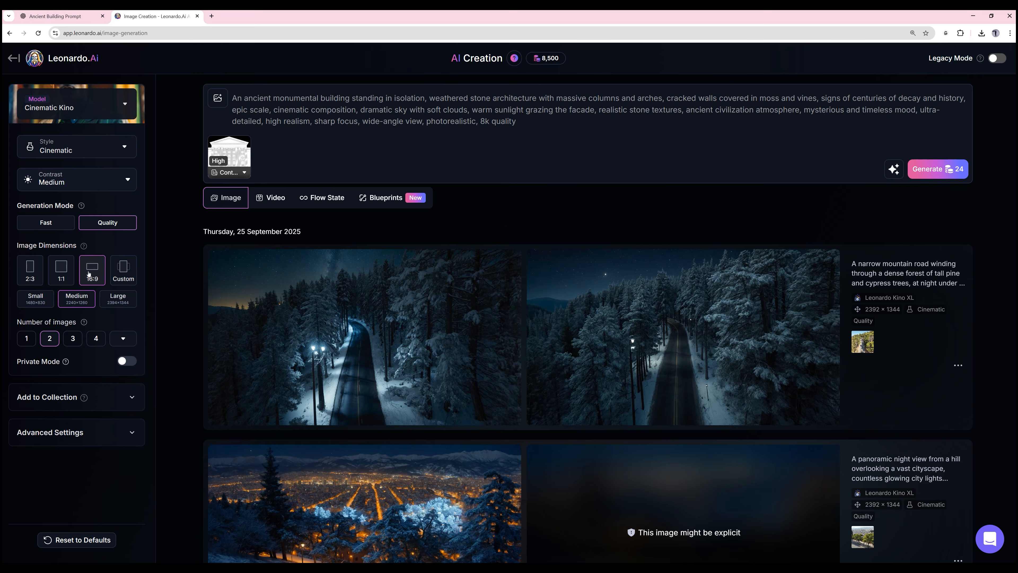
{"action": "left_click", "coordinate": [117, 270]}
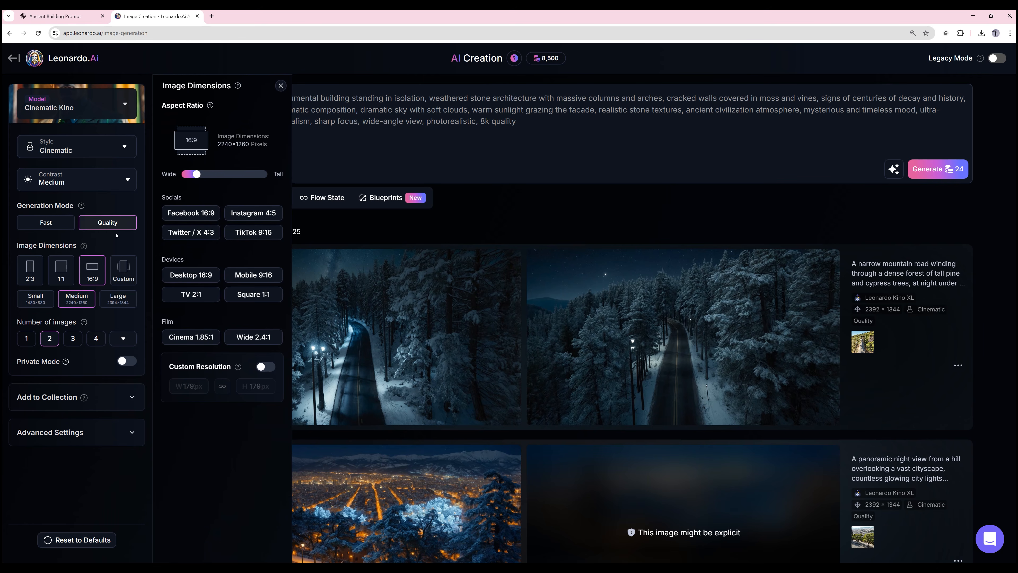
{"action": "left_click", "coordinate": [92, 280]}
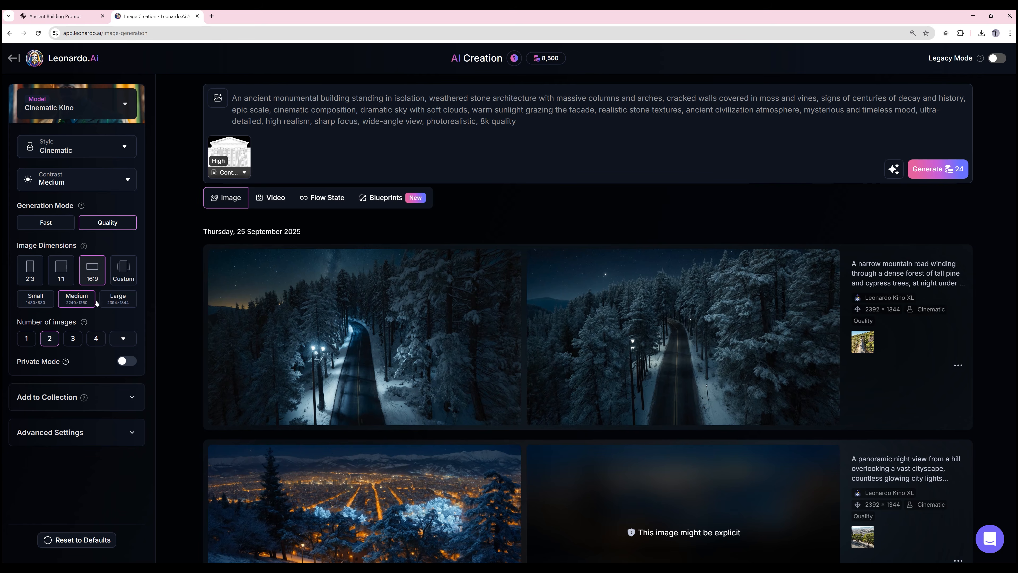
{"action": "left_click", "coordinate": [112, 299]}
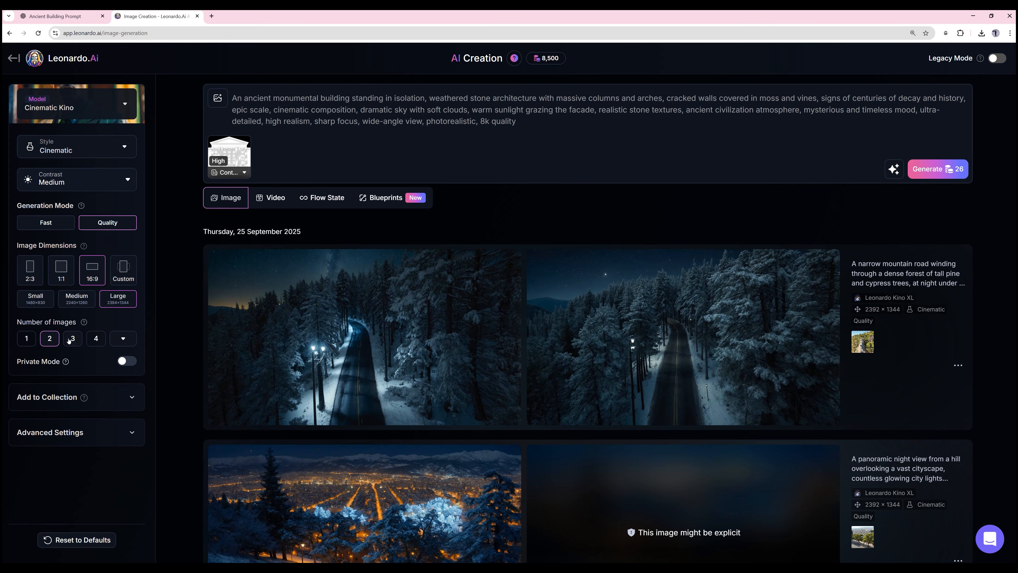
{"action": "left_click", "coordinate": [95, 339]}
{"action": "left_click", "coordinate": [947, 169]}
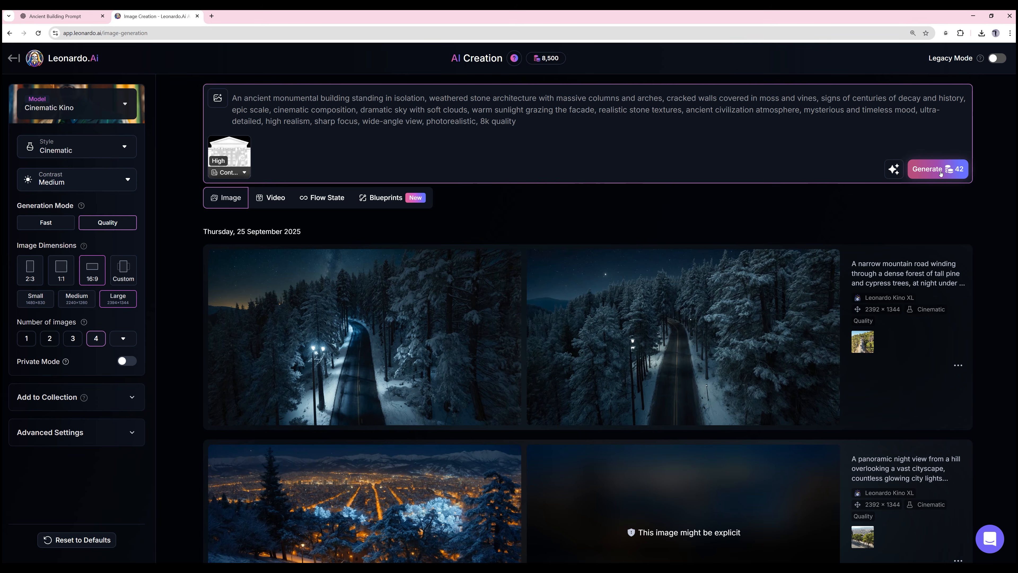
{"action": "scroll", "coordinate": [720, 245], "scroll_direction": "down", "scroll_amount": 2}
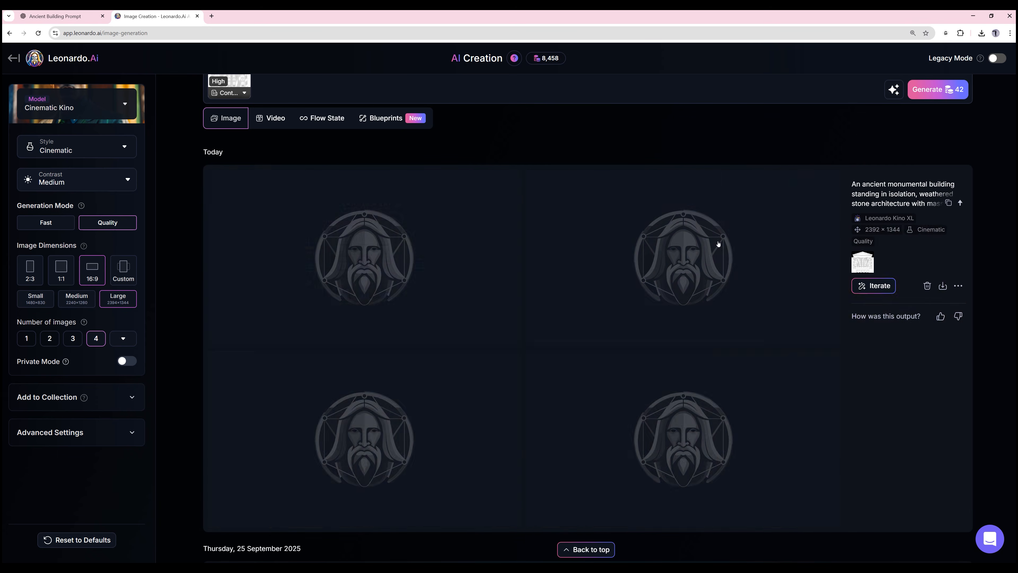
{"action": "scroll", "coordinate": [473, 299], "scroll_direction": "up", "scroll_amount": 2}
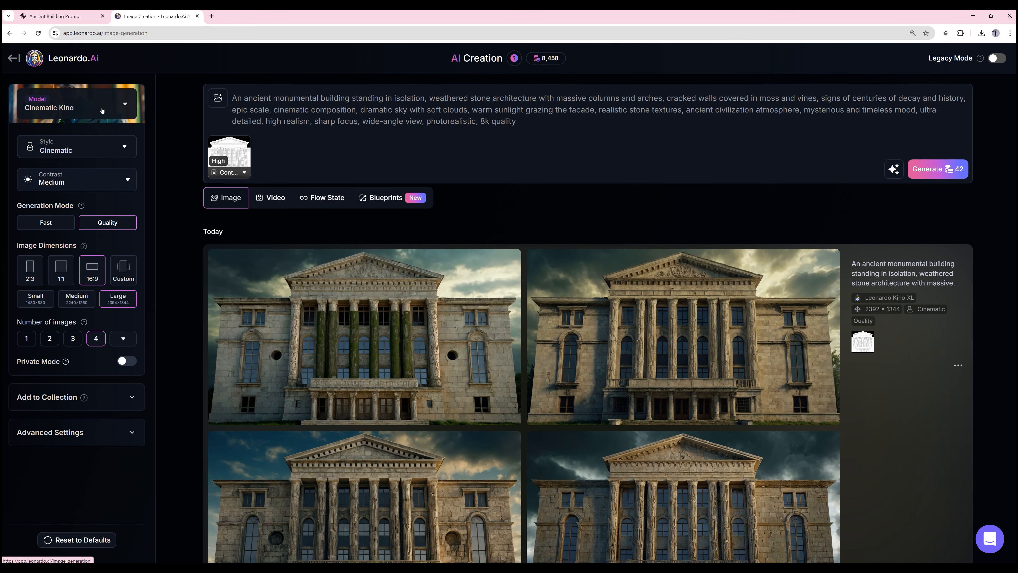
- Switch the model to Phoenix 1.0 and generate another set of images from the same prompt and reference
{"action": "left_click", "coordinate": [115, 103]}
{"action": "scroll", "coordinate": [296, 381], "scroll_direction": "down", "scroll_amount": 10}
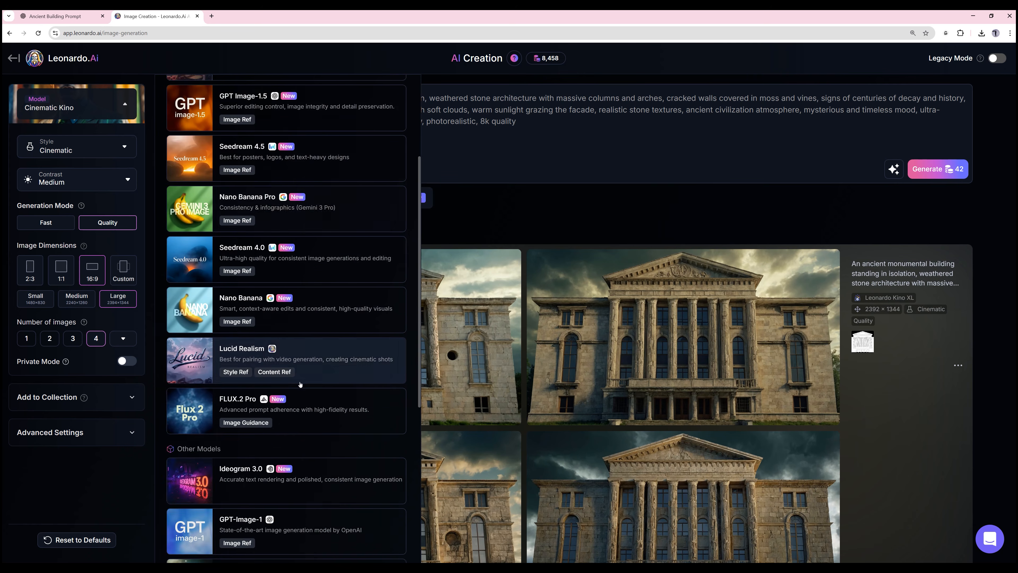
{"action": "left_click", "coordinate": [243, 468]}
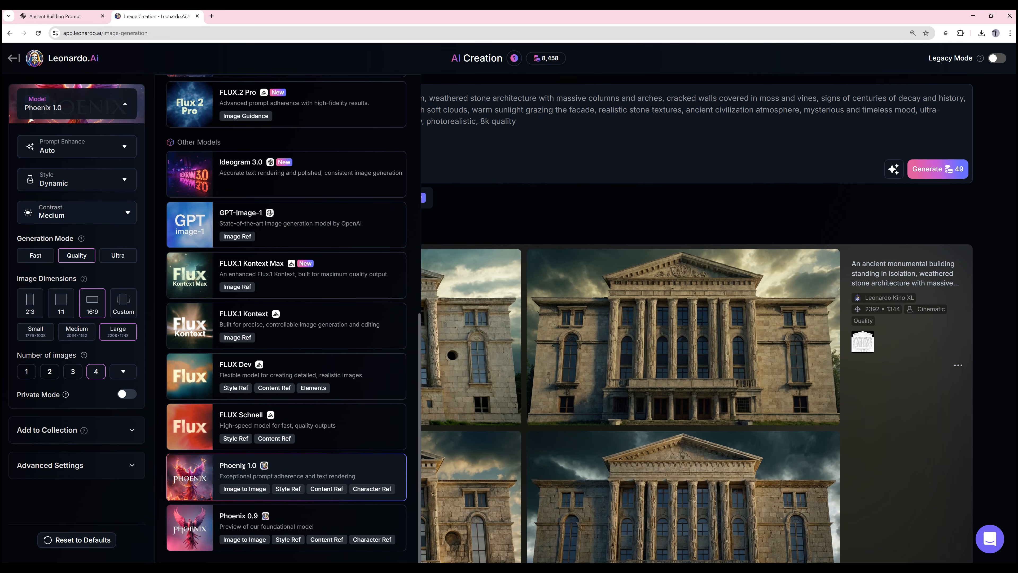
{"action": "left_click", "coordinate": [462, 227]}
{"action": "left_click", "coordinate": [929, 170]}
{"action": "scroll", "coordinate": [529, 208], "scroll_direction": "down", "scroll_amount": 2}
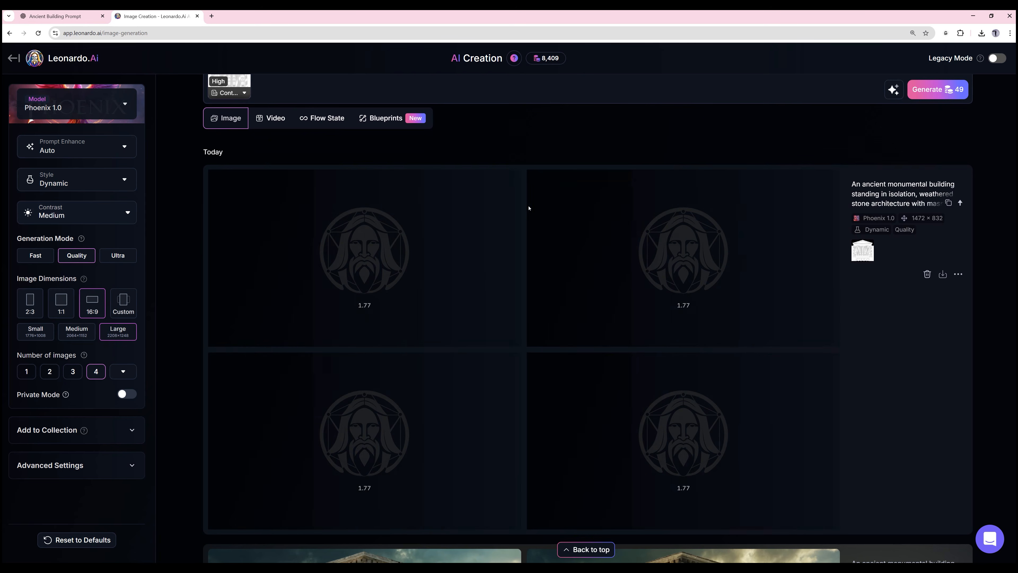
{"action": "scroll", "coordinate": [530, 216], "scroll_direction": "down", "scroll_amount": 9}
{"action": "scroll", "coordinate": [526, 234], "scroll_direction": "up", "scroll_amount": 9}
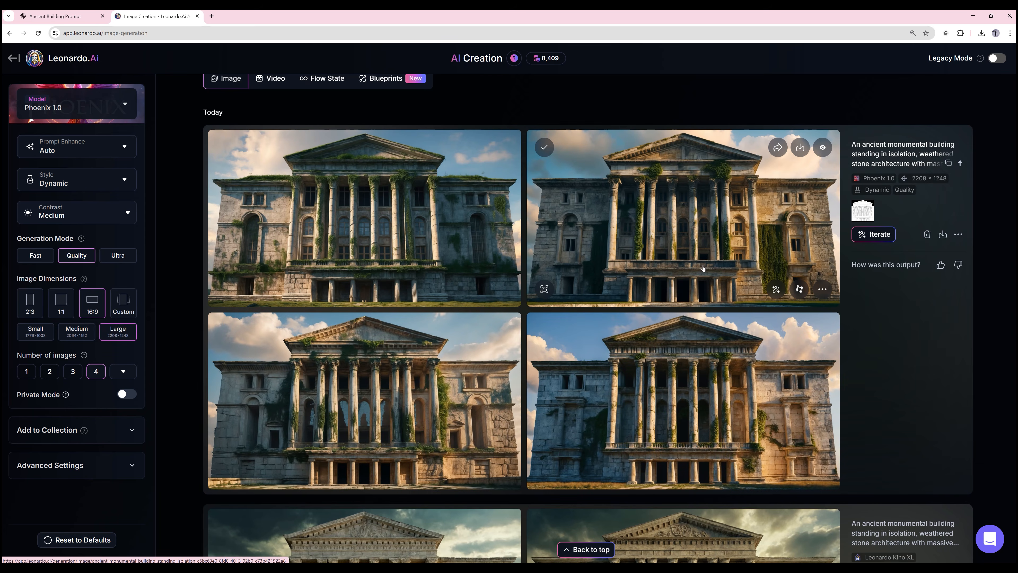
- Download the generated building images from the Phoenix 1.0 and Cinematic Kino sets
{"action": "scroll", "coordinate": [703, 268], "scroll_direction": "up", "scroll_amount": 2}
{"action": "left_click", "coordinate": [799, 226]}
{"action": "scroll", "coordinate": [758, 356], "scroll_direction": "down", "scroll_amount": 2}
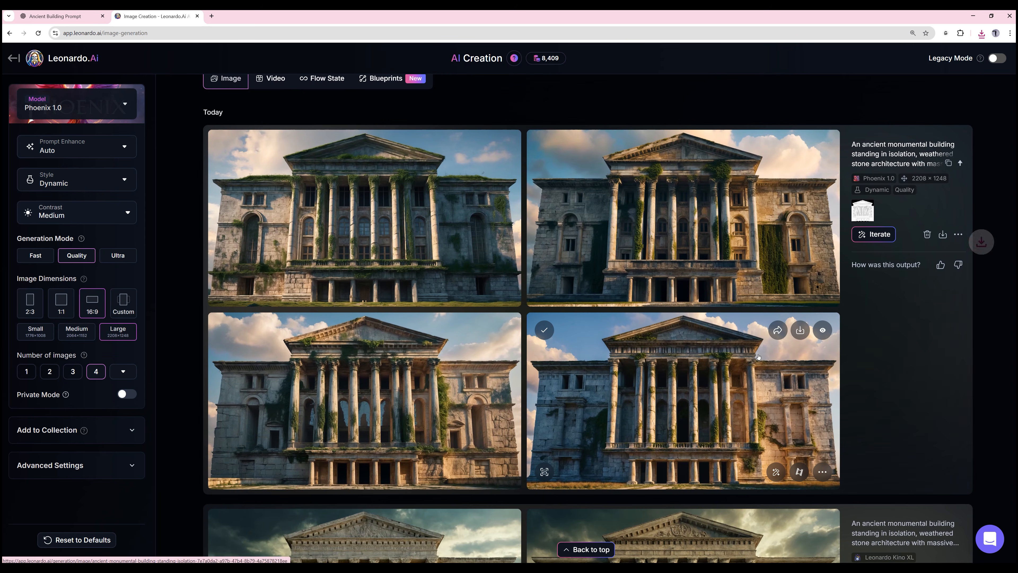
{"action": "scroll", "coordinate": [678, 257], "scroll_direction": "down", "scroll_amount": 9}
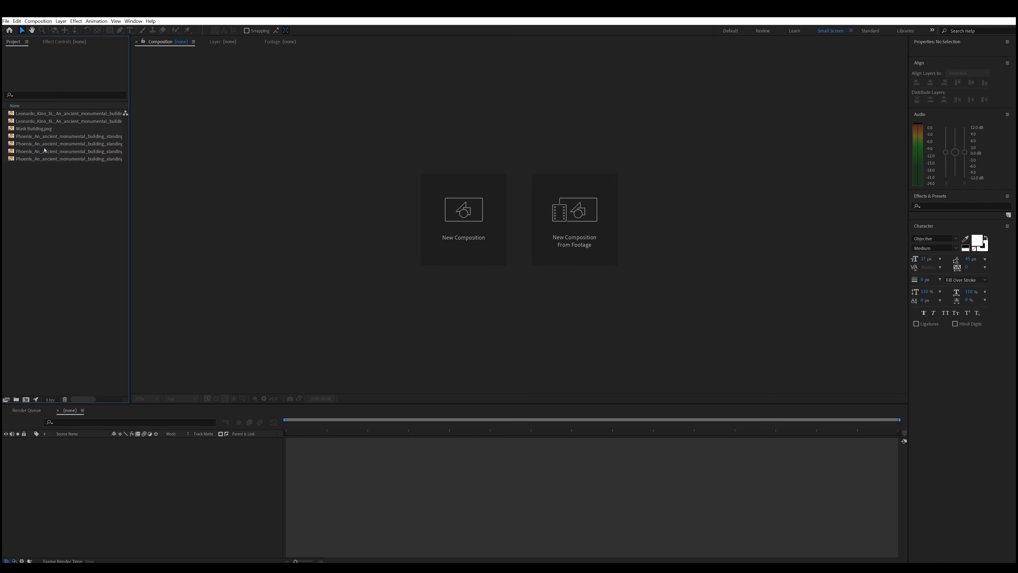
- Switch to After Effects and create a new composition from the Mask Building.png footage
{"action": "left_click", "coordinate": [43, 129]}
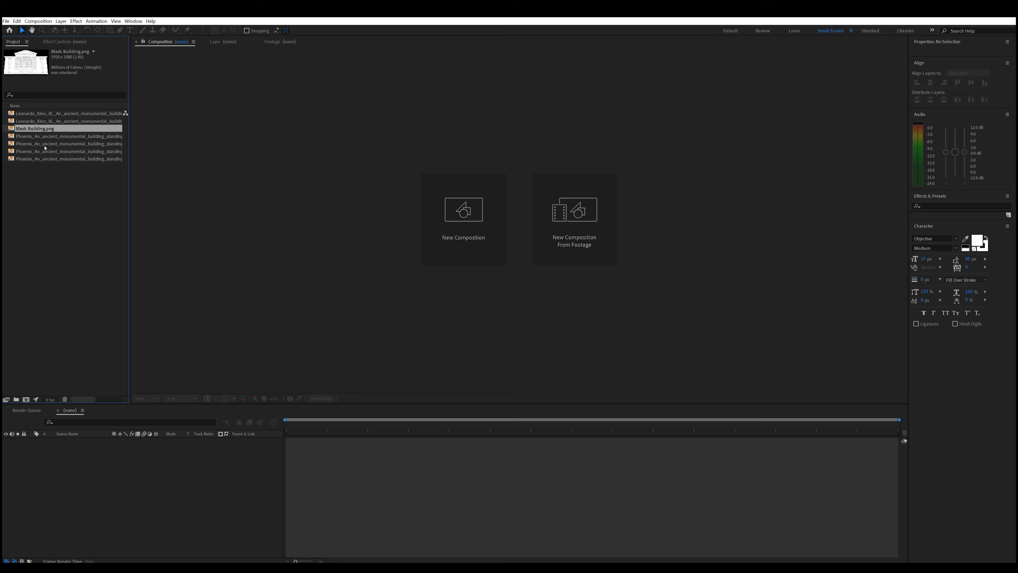
{"action": "left_click_drag", "start_coordinate": [41, 130], "coordinate": [26, 399]}
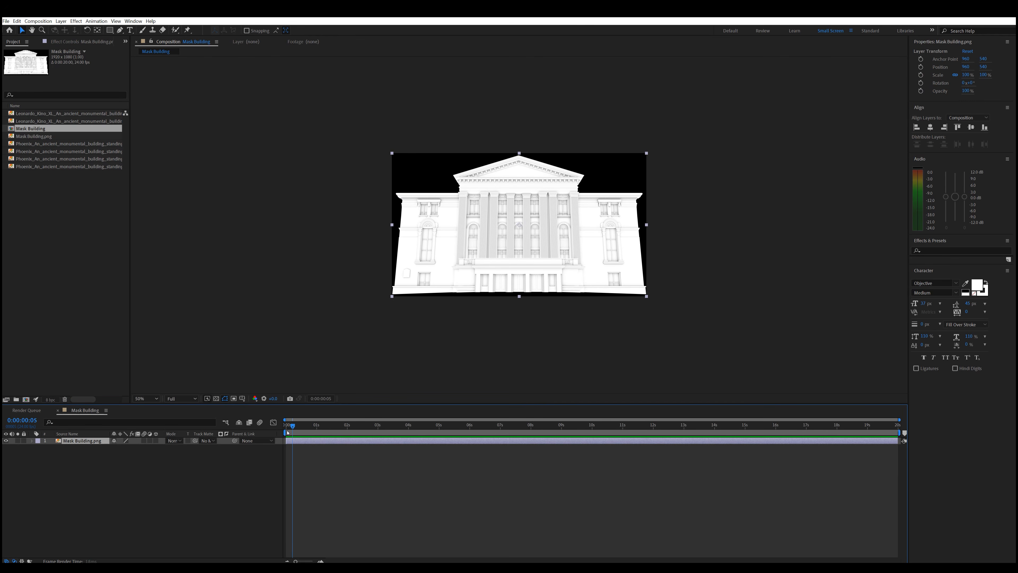
- Add the first Leonardo Kino image as a layer above the mask and fit it to the composition width
{"action": "left_click", "coordinate": [41, 114]}
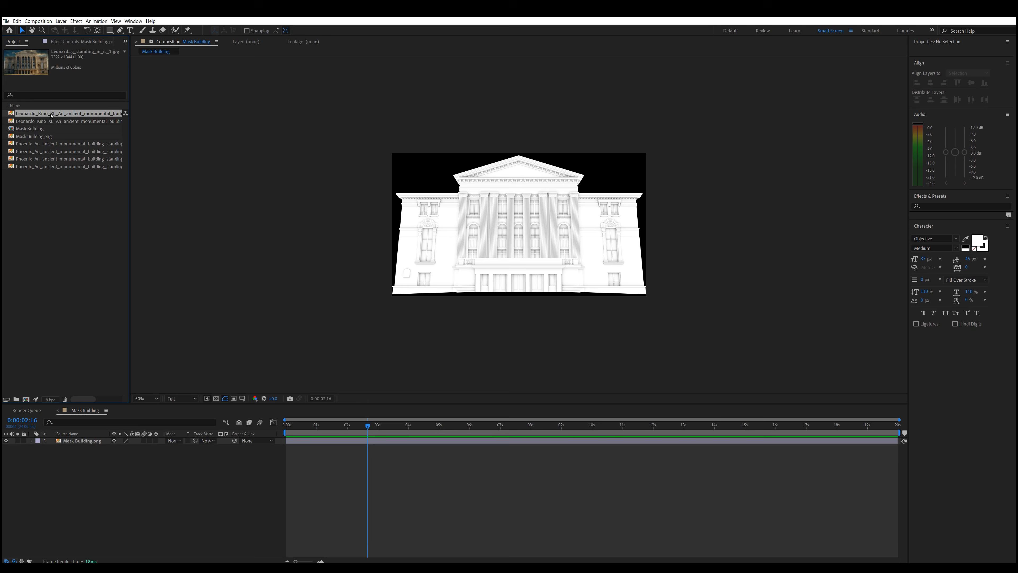
{"action": "left_click_drag", "start_coordinate": [51, 116], "coordinate": [91, 441]}
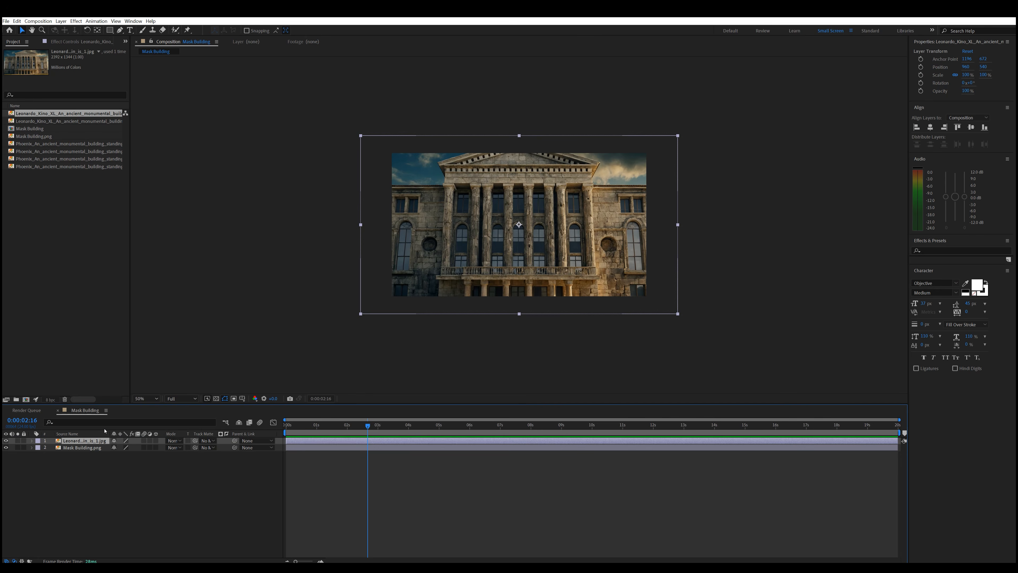
{"action": "key", "text": "ctrl+shift+alt+h"}
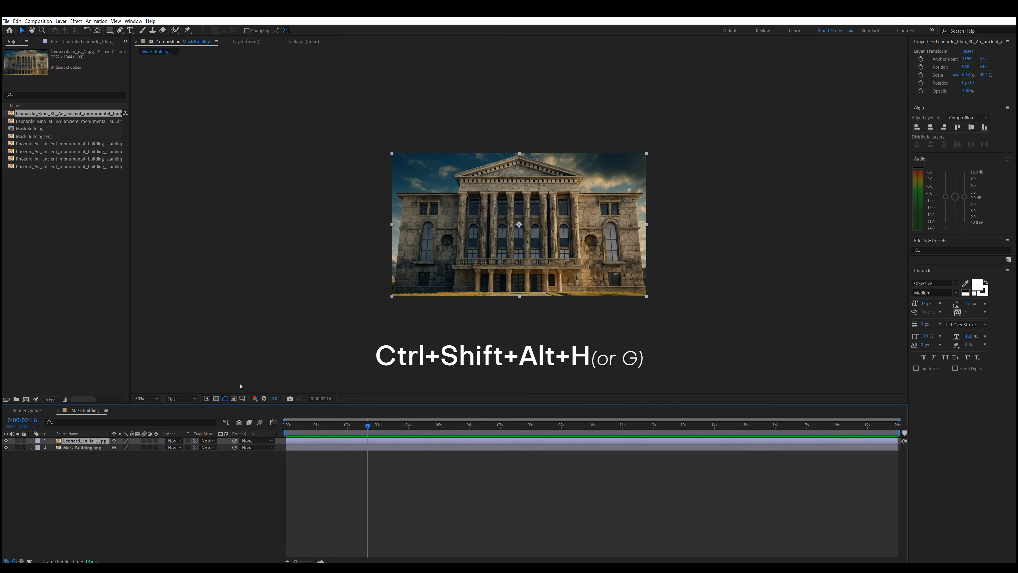
- Toggle the Leonardo Kino layer's visibility to compare its architecture with the mask underneath
{"action": "left_click", "coordinate": [6, 441]}
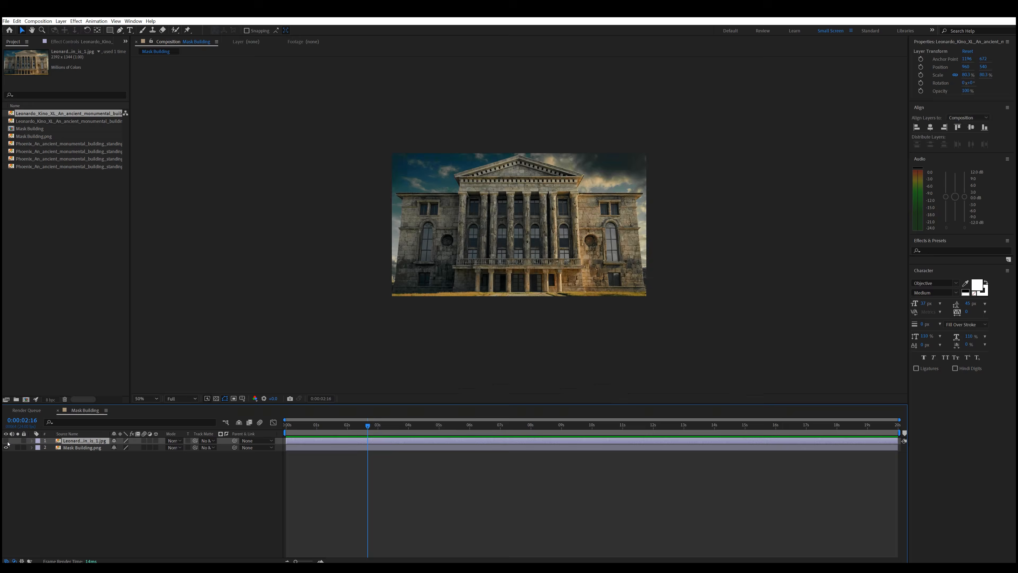
{"action": "left_click", "coordinate": [6, 441]}
{"action": "left_click", "coordinate": [6, 441]}
{"action": "left_click", "coordinate": [6, 441]}
- Set the Leonardo Kino layer's opacity to 50% to check its alignment with the mask at 100% magnification
{"action": "key", "text": "t"}
{"action": "left_click", "coordinate": [119, 448]}
{"action": "type", "text": "5"}
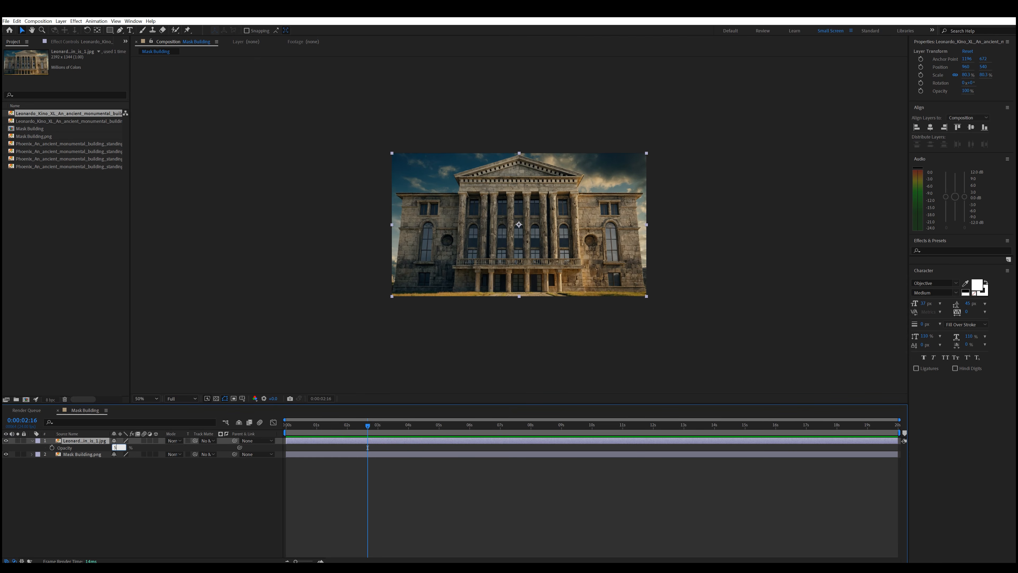
{"action": "type", "text": "0"}
{"action": "key", "text": "Return"}
{"action": "key", "text": "/"}
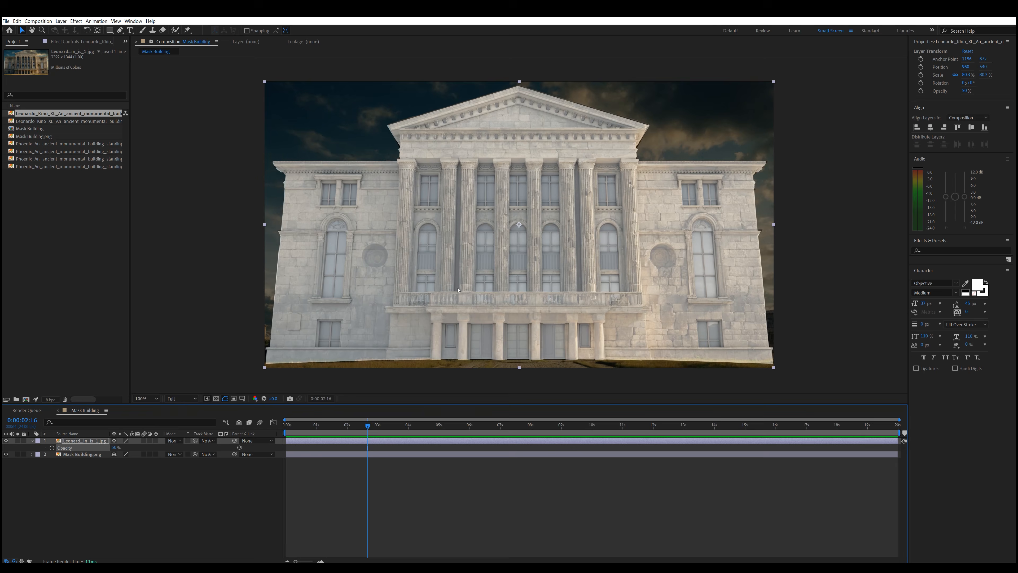
- Place the first Phoenix image as the top layer, fitted to the composition width, at 50% opacity
{"action": "left_click_drag", "start_coordinate": [68, 144], "coordinate": [161, 441]}
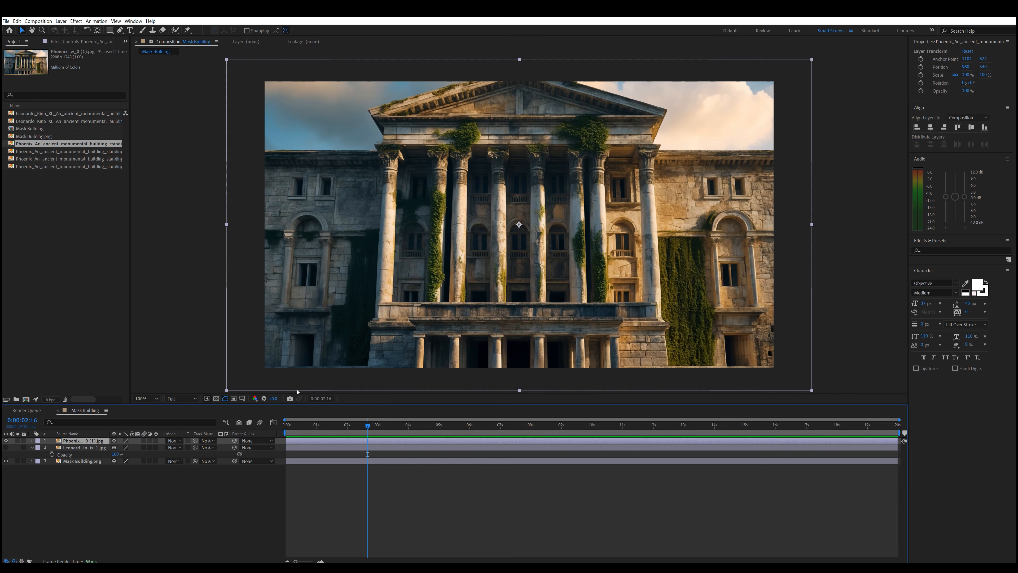
{"action": "key", "text": "ctrl+shift+alt+h"}
{"action": "key", "text": "t"}
{"action": "left_click_drag", "start_coordinate": [115, 448], "coordinate": [97, 450]}
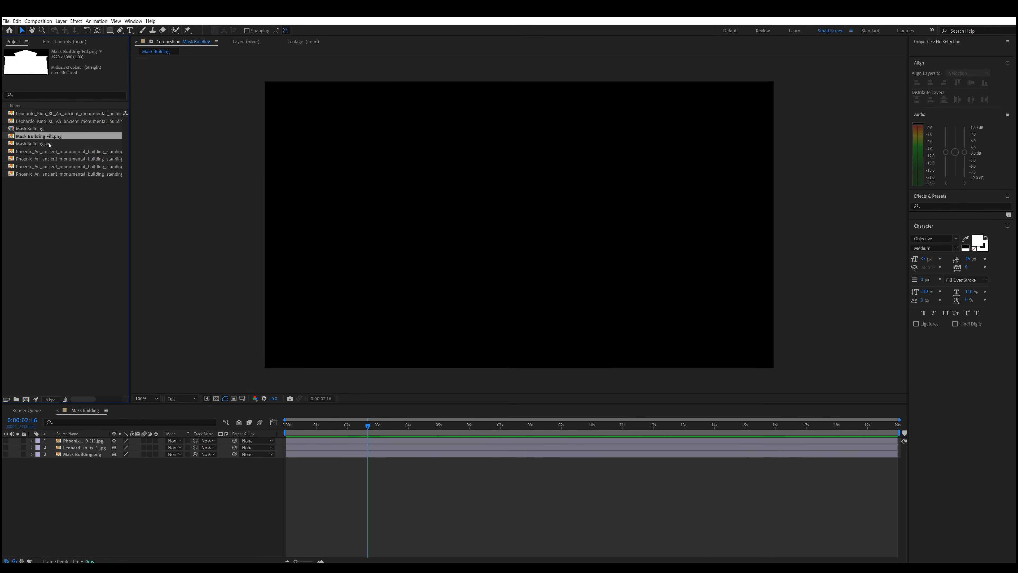
- Add Mask Building Fill.png as the hidden top layer and use it as the track matte for the Phoenix image
{"action": "left_click_drag", "start_coordinate": [41, 136], "coordinate": [79, 441]}
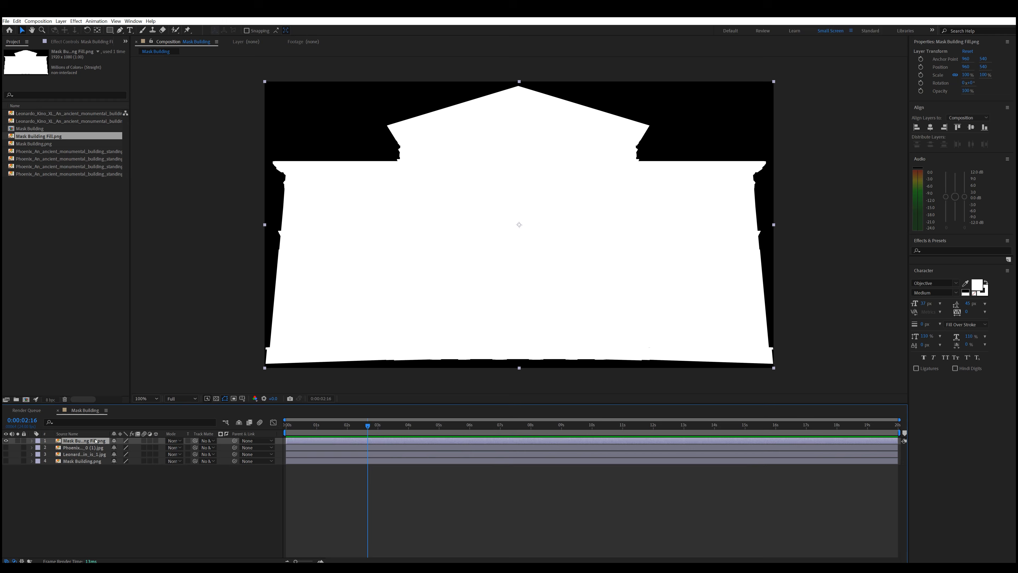
{"action": "left_click", "coordinate": [5, 441]}
{"action": "left_click", "coordinate": [5, 447]}
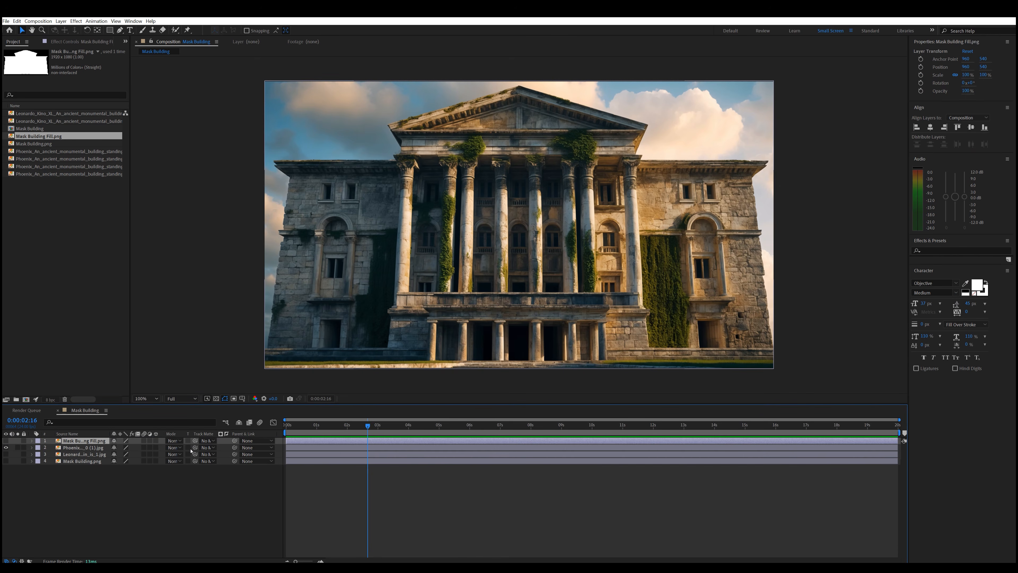
{"action": "left_click_drag", "start_coordinate": [195, 447], "coordinate": [80, 440]}
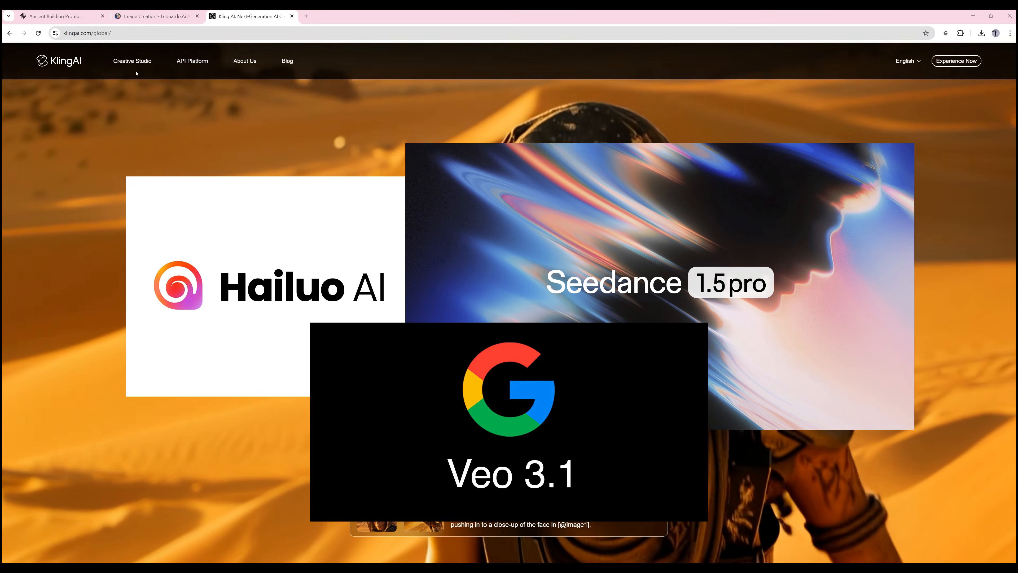
- Switch to Kling AI, open Video Generation and keep VIDEO 2.5 Turbo as the image-to-video model
{"action": "mouse_move", "coordinate": [137, 61]}
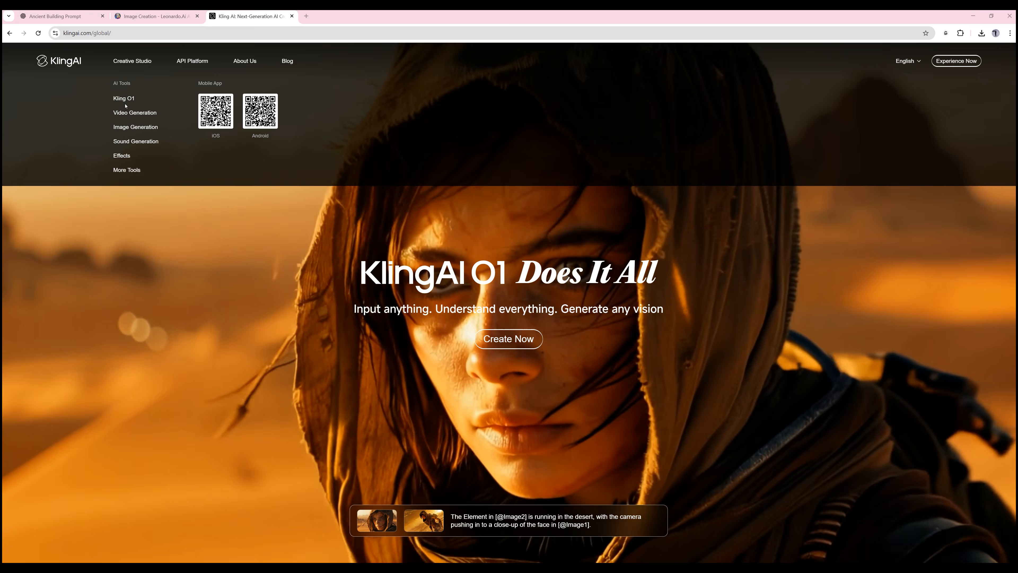
{"action": "left_click", "coordinate": [144, 114]}
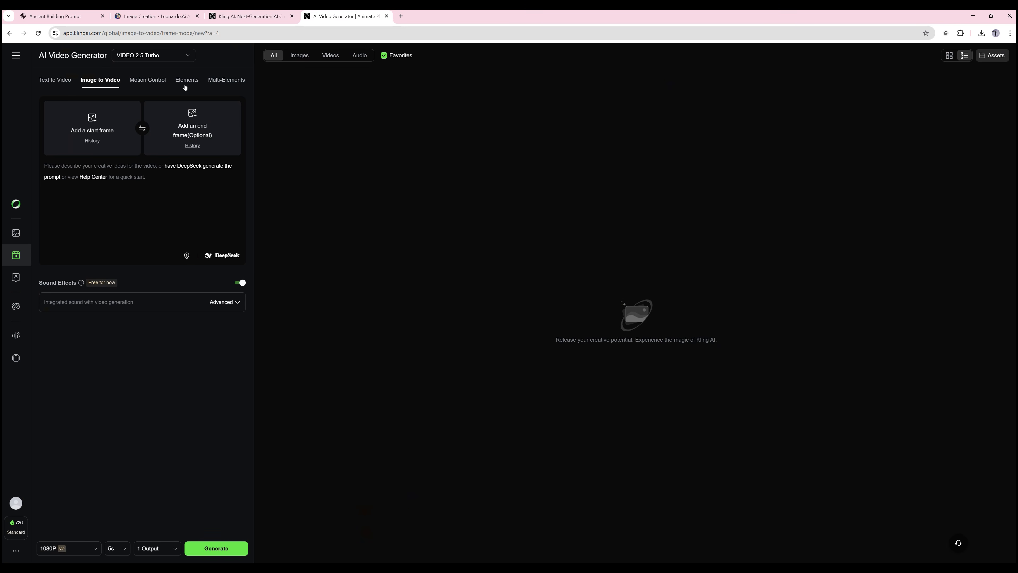
{"action": "left_click", "coordinate": [182, 56]}
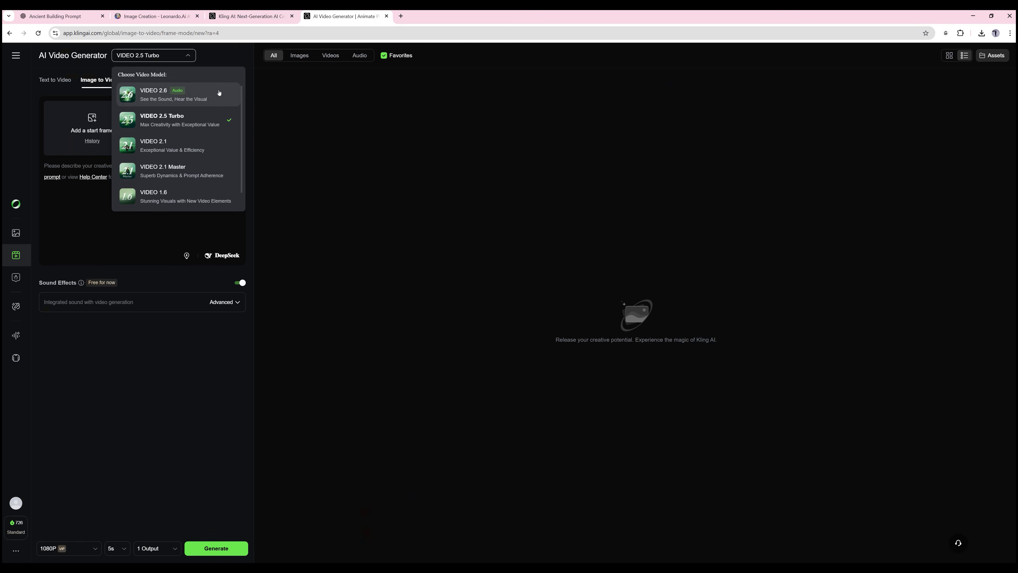
{"action": "left_click", "coordinate": [181, 171]}
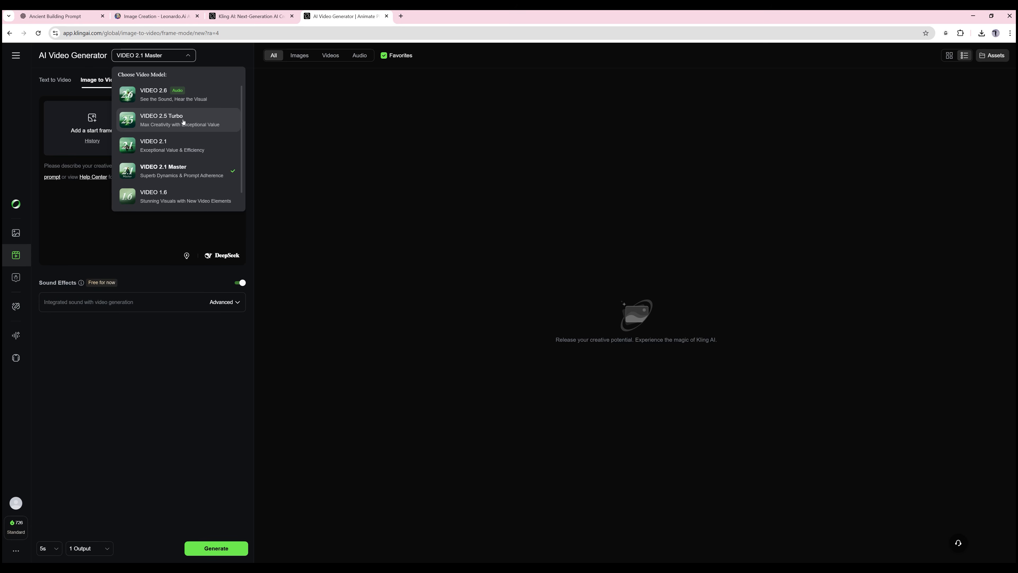
{"action": "left_click", "coordinate": [184, 122]}
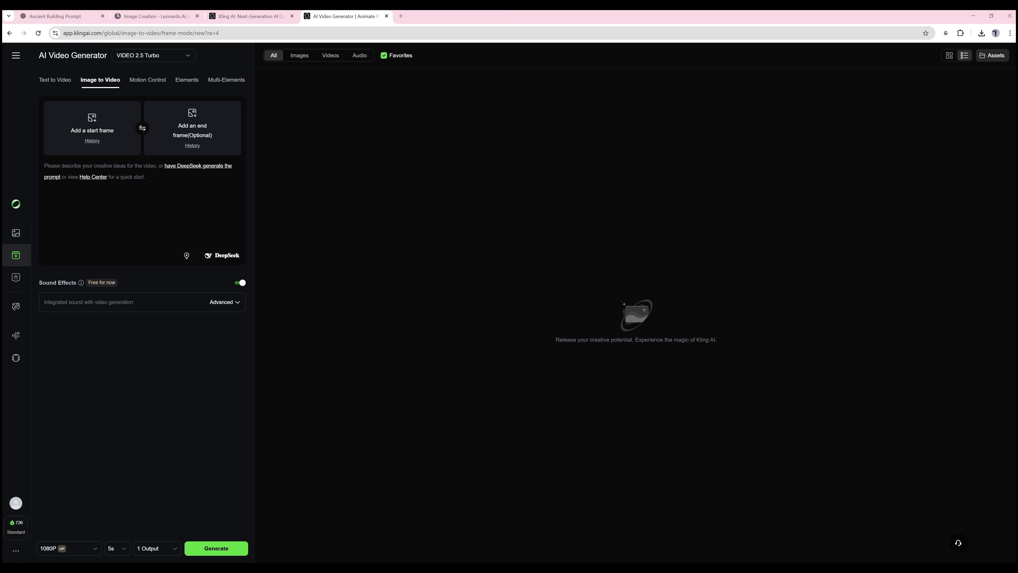
- Load the ivy-free building as start frame and the ivy-covered Phoenix image (3) as end frame, with the prompt "Light animation"
{"action": "key", "text": "alt+Tab"}
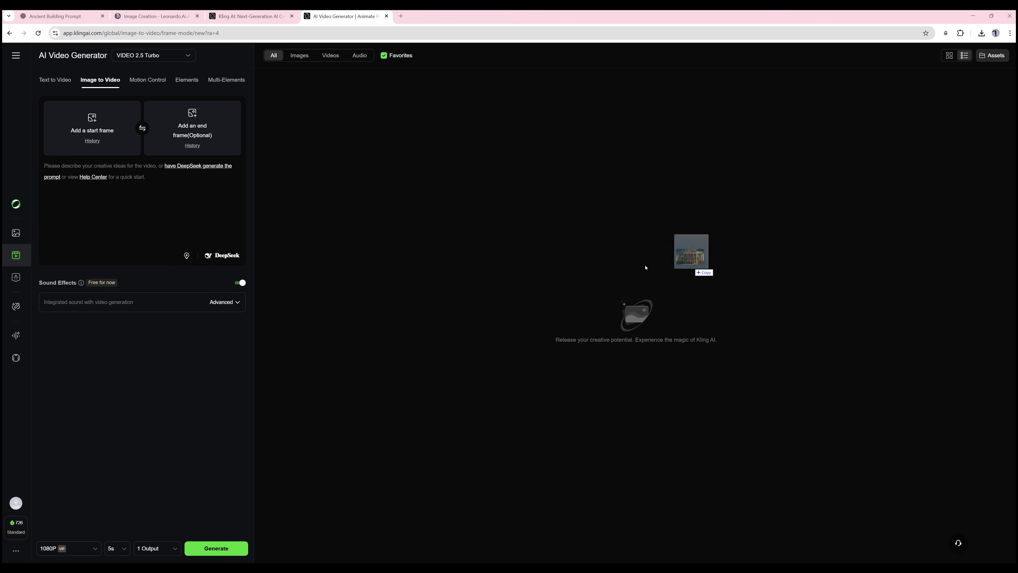
{"action": "left_click_drag", "start_coordinate": [647, 268], "coordinate": [97, 126]}
{"action": "key", "text": "alt+Tab"}
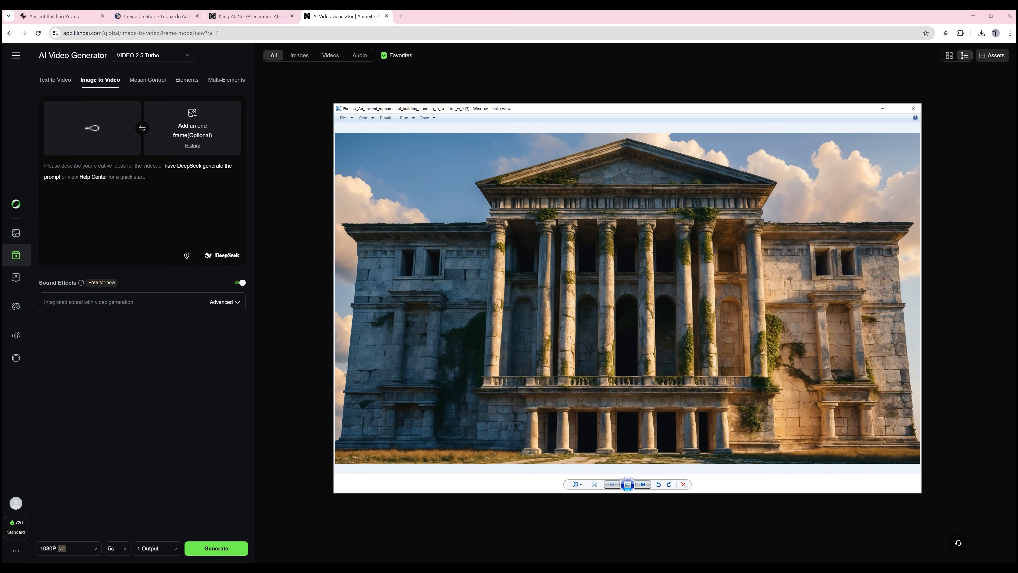
{"action": "left_click_drag", "start_coordinate": [625, 281], "coordinate": [196, 138]}
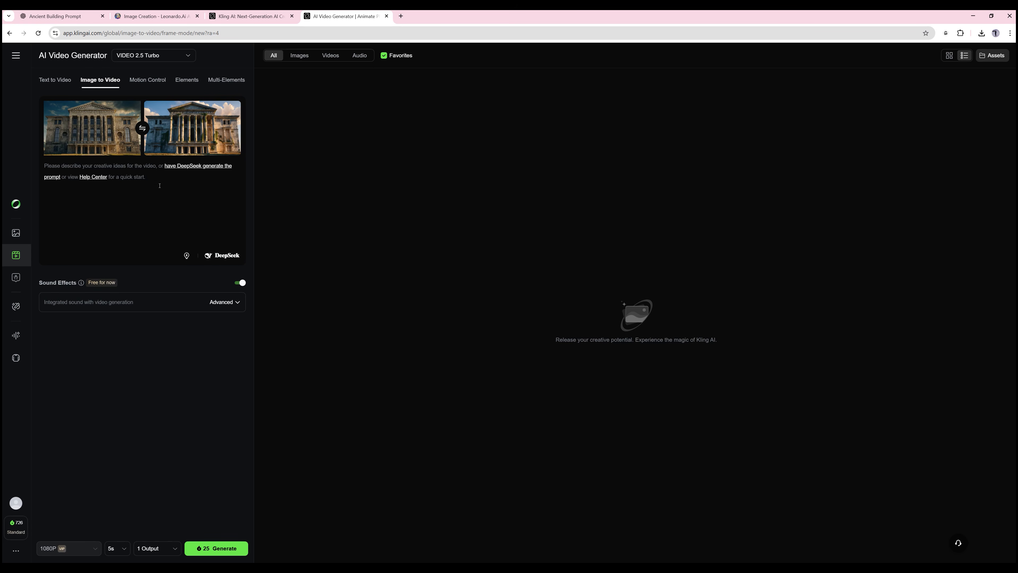
{"action": "type", "text": "Light animation"}
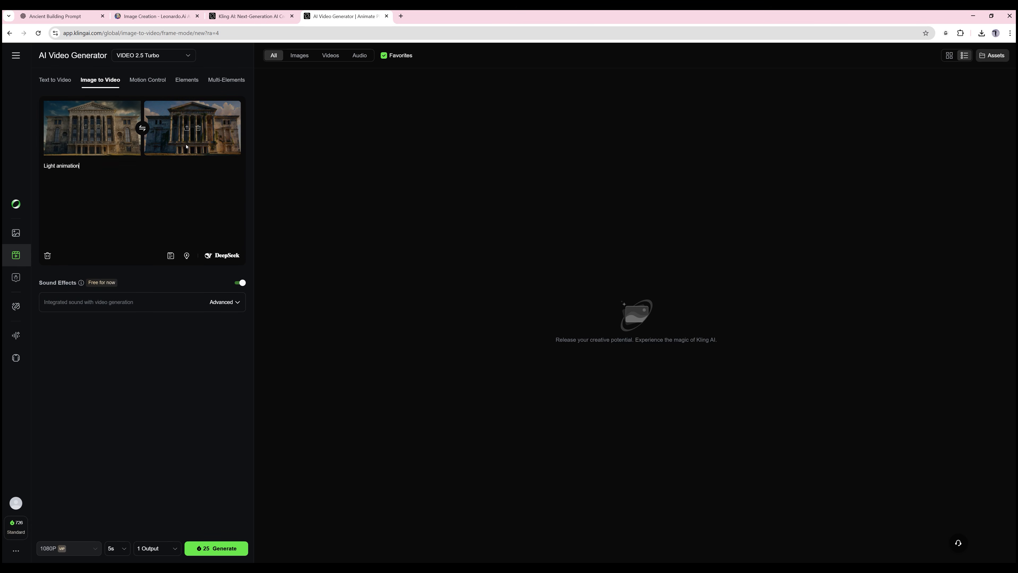
- Generate the video at 5s length with 1 output and play the result
{"action": "left_click", "coordinate": [118, 549]}
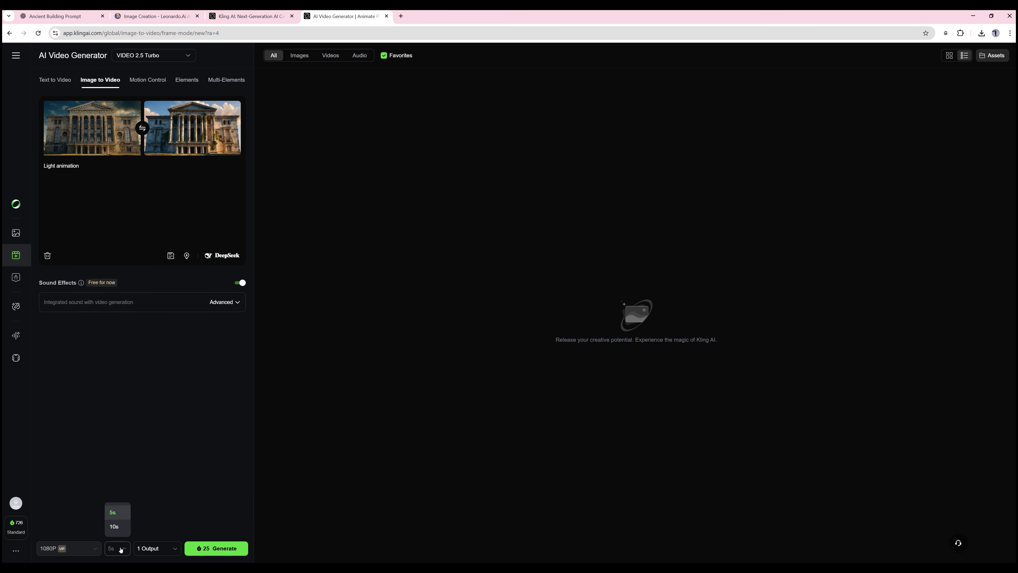
{"action": "left_click", "coordinate": [116, 513]}
{"action": "left_click", "coordinate": [151, 549]}
{"action": "left_click", "coordinate": [149, 482]}
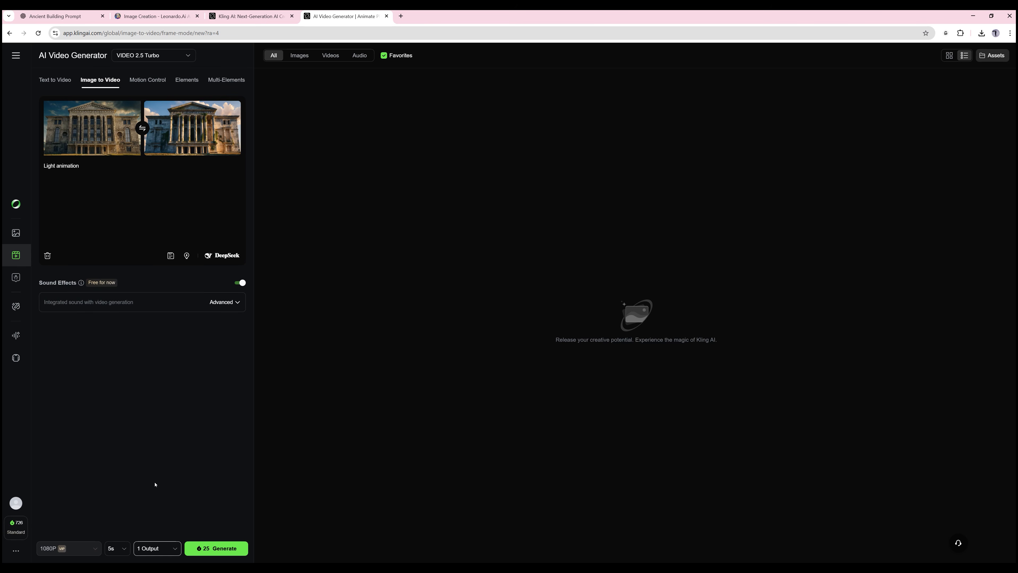
{"action": "left_click", "coordinate": [221, 550]}
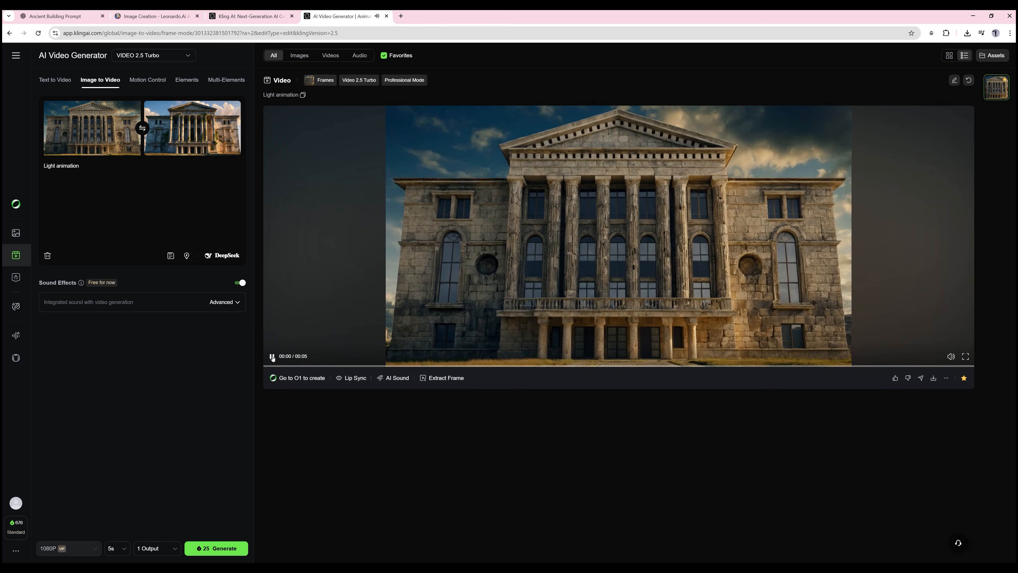
{"action": "left_click", "coordinate": [273, 356]}
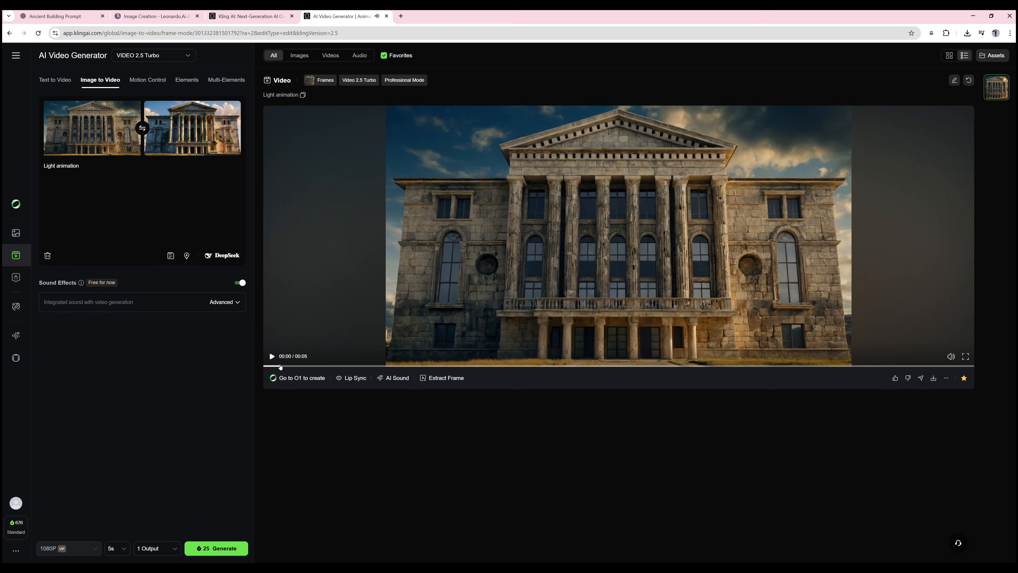
{"action": "left_click", "coordinate": [272, 356]}
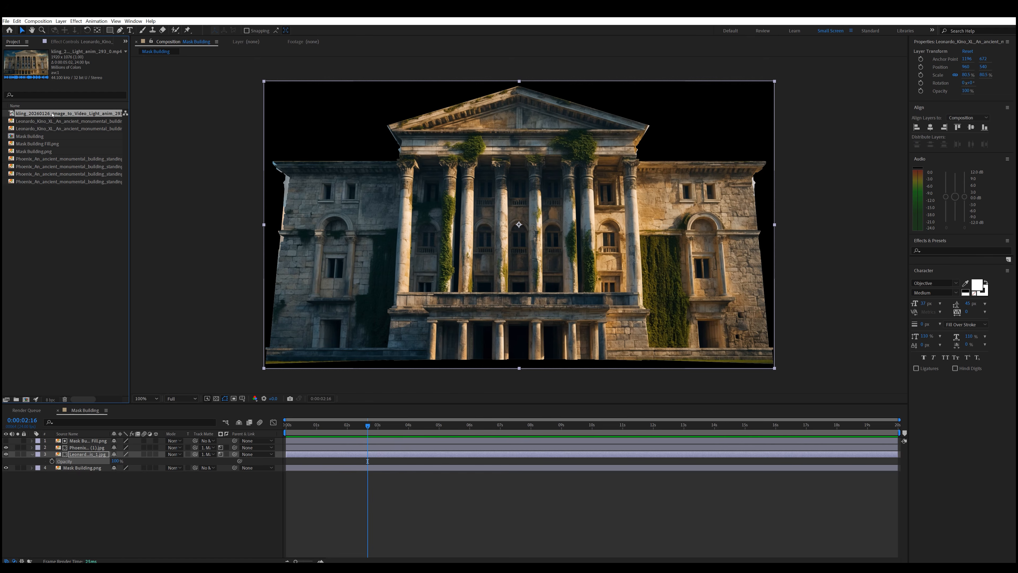
- In After Effects, add the Kling video as the top layer, matte it with Mask Building Fill.png and return to the composition start
{"action": "left_click_drag", "start_coordinate": [80, 440], "coordinate": [79, 439]}
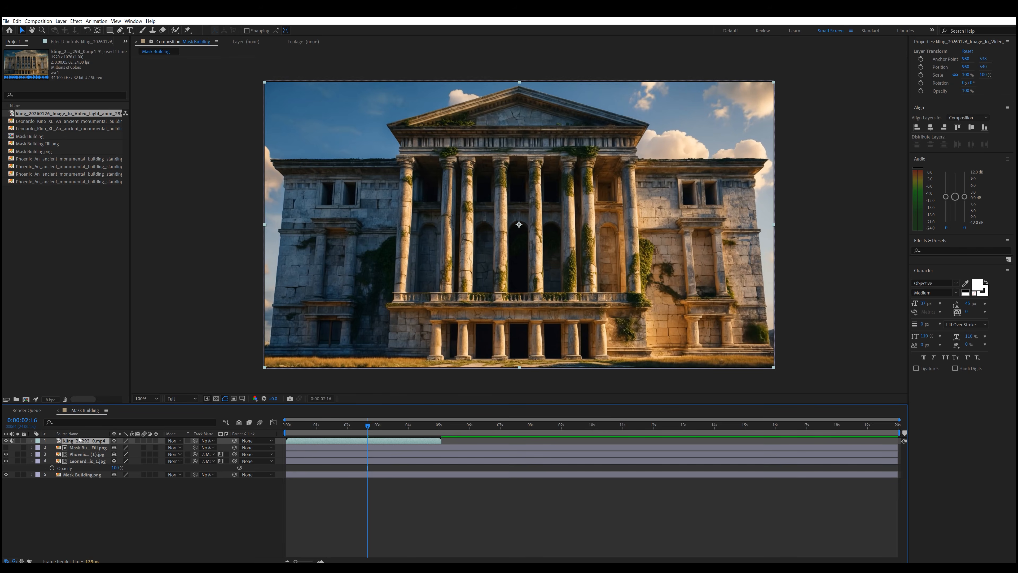
{"action": "left_click_drag", "start_coordinate": [195, 440], "coordinate": [86, 447]}
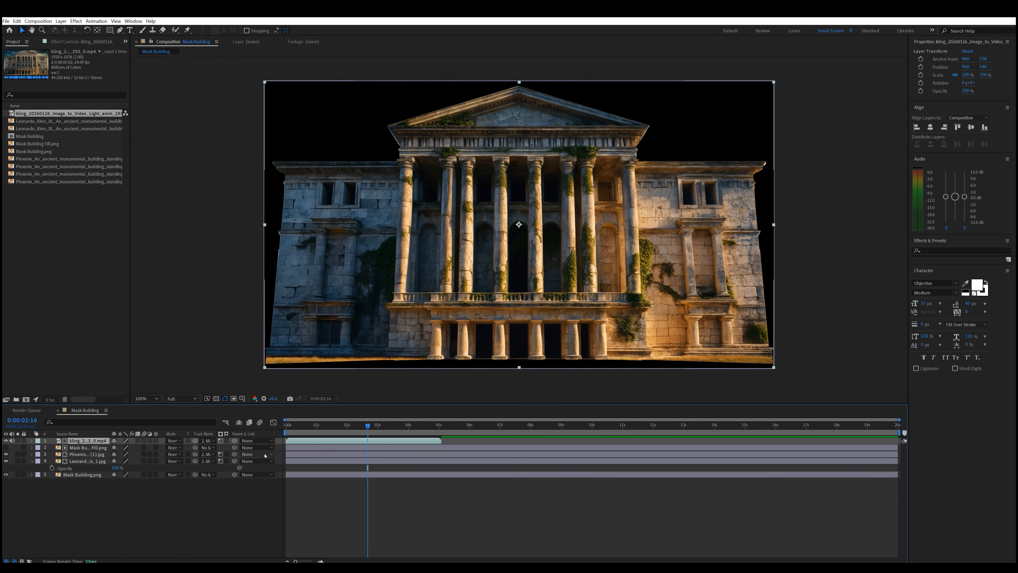
{"action": "key", "text": "Home"}
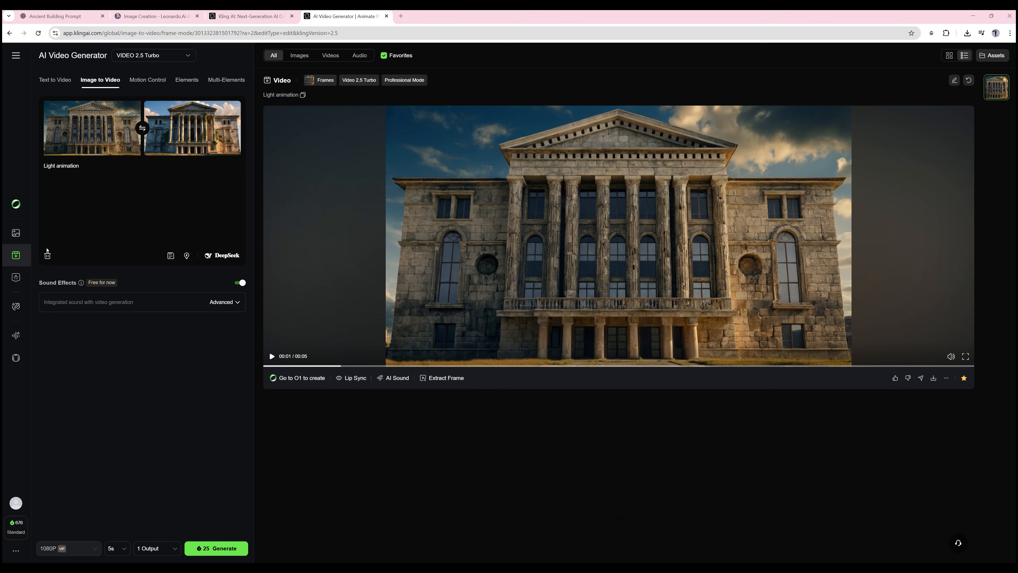
- In Kling AI, swap the start and end frames, replace the end frame with another building image, then generate and play the video
{"action": "mouse_move", "coordinate": [198, 156]}
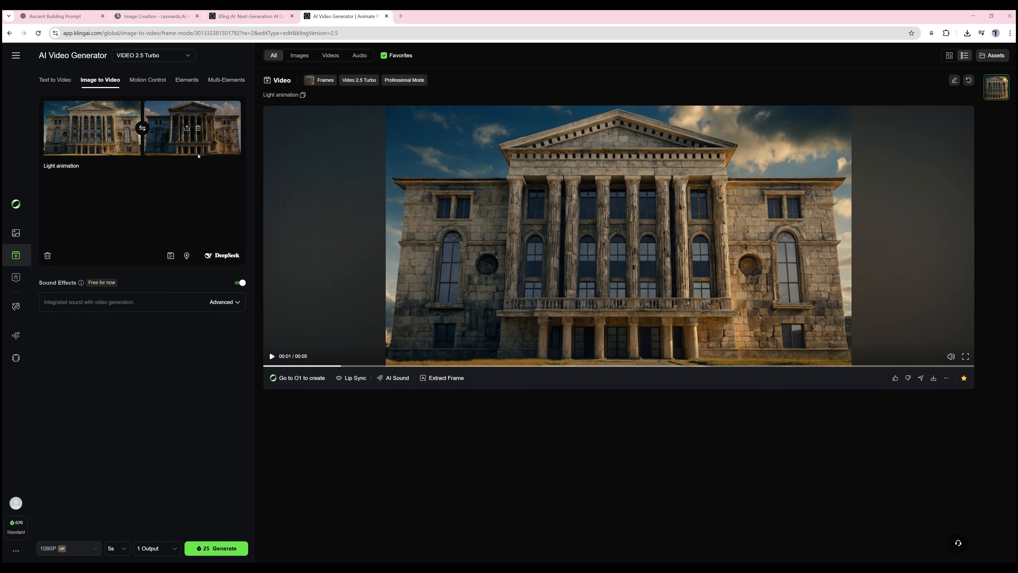
{"action": "left_click", "coordinate": [143, 128]}
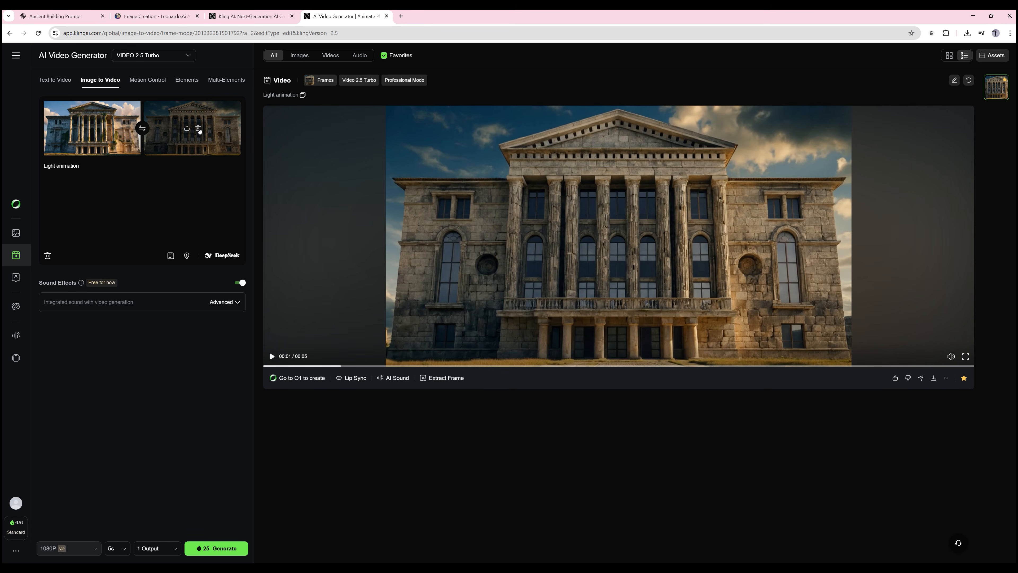
{"action": "left_click", "coordinate": [199, 131]}
{"action": "left_click_drag", "start_coordinate": [401, 221], "coordinate": [198, 129]}
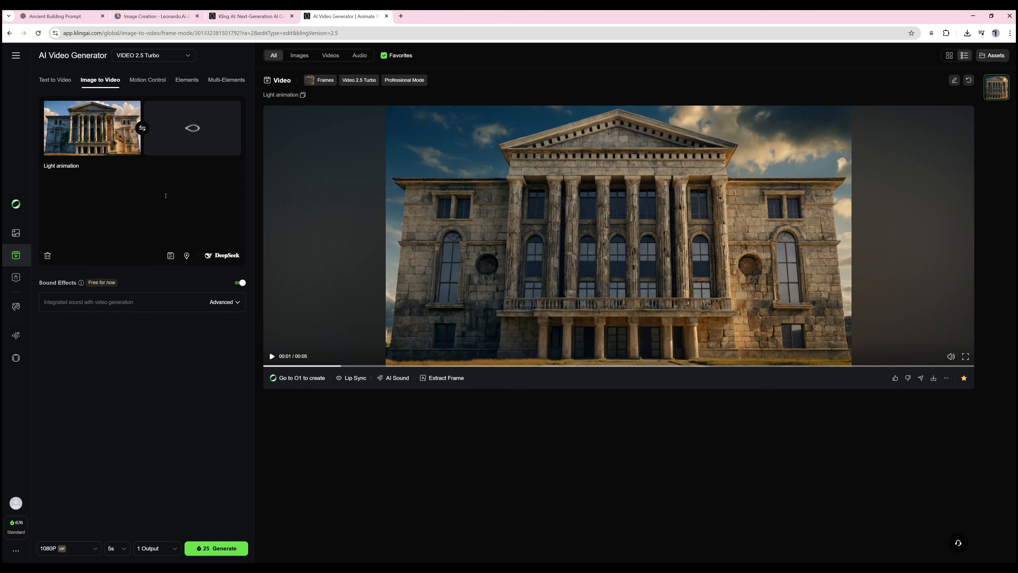
{"action": "left_click", "coordinate": [215, 550]}
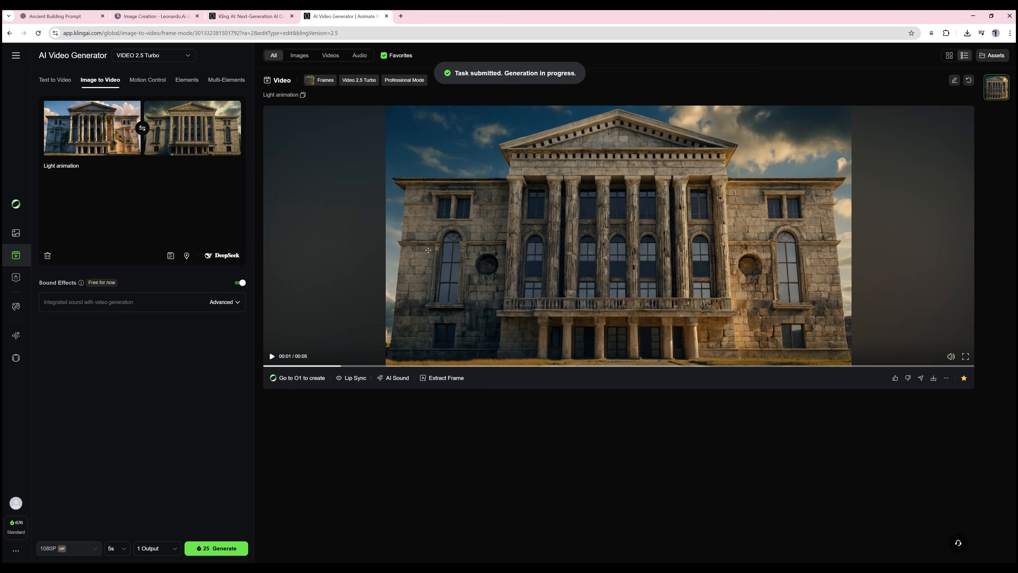
{"action": "left_click", "coordinate": [272, 356]}
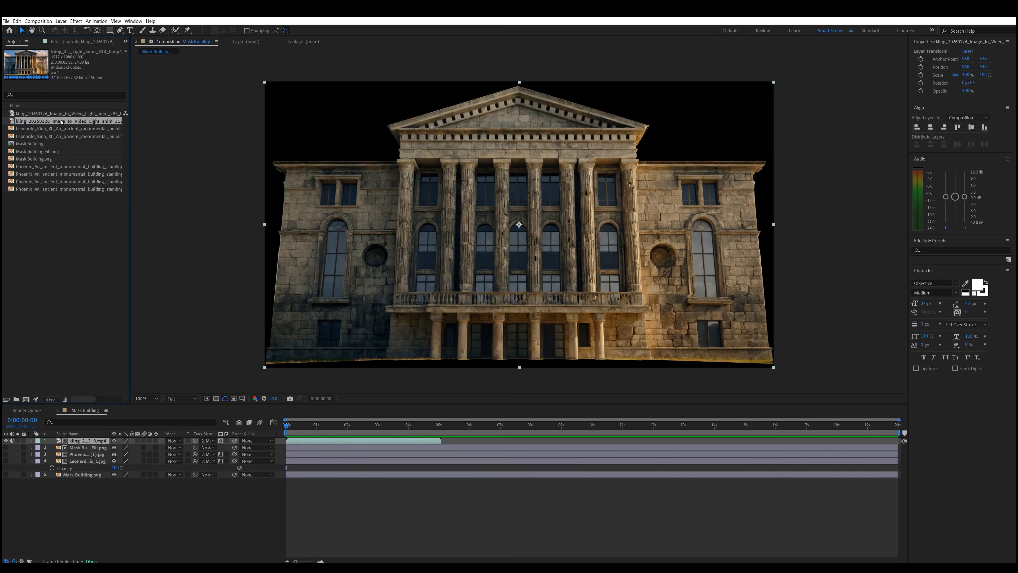
- In After Effects, place the second Kling clip on top, starting at 0:00:05:01, with Mask Building Fill.png as its track matte
{"action": "left_click_drag", "start_coordinate": [97, 433], "coordinate": [266, 437]}
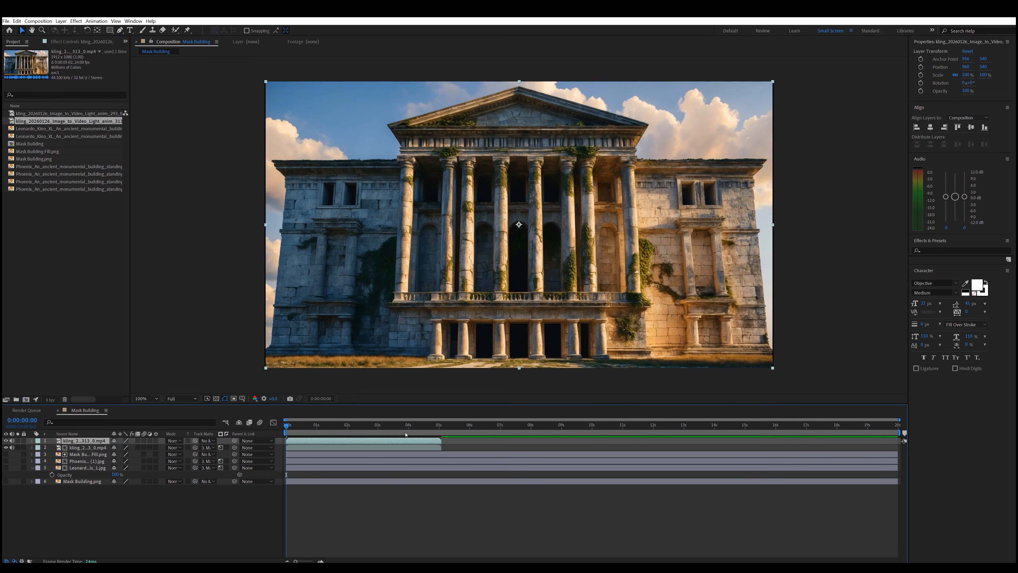
{"action": "left_click", "coordinate": [438, 431]}
{"action": "key", "text": "bracketleft"}
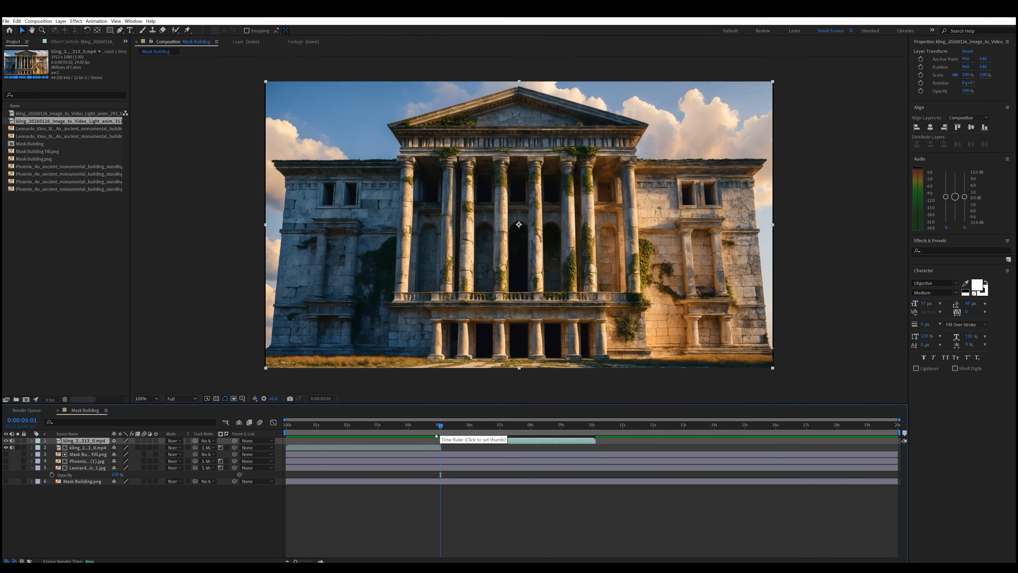
{"action": "left_click", "coordinate": [209, 441]}
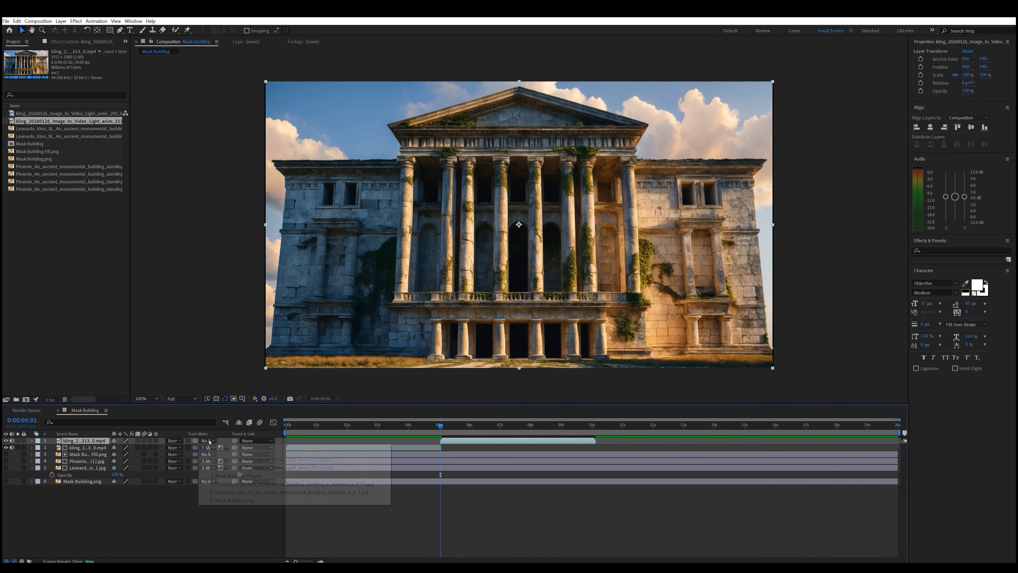
{"action": "left_click", "coordinate": [228, 476]}
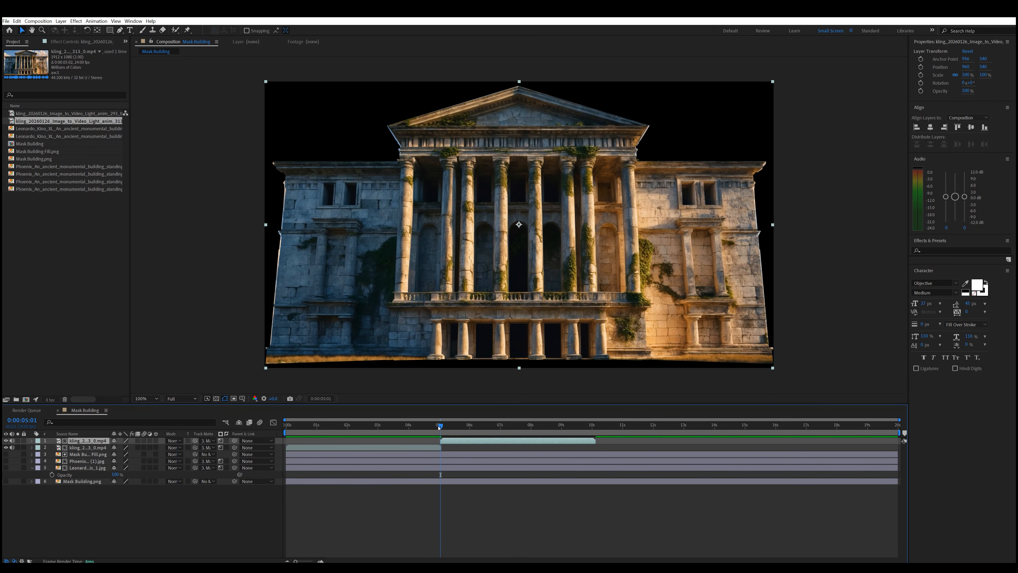
- Play the composition to examine the transition between the two Kling clips
{"action": "left_click", "coordinate": [419, 430]}
{"action": "key", "text": "space"}
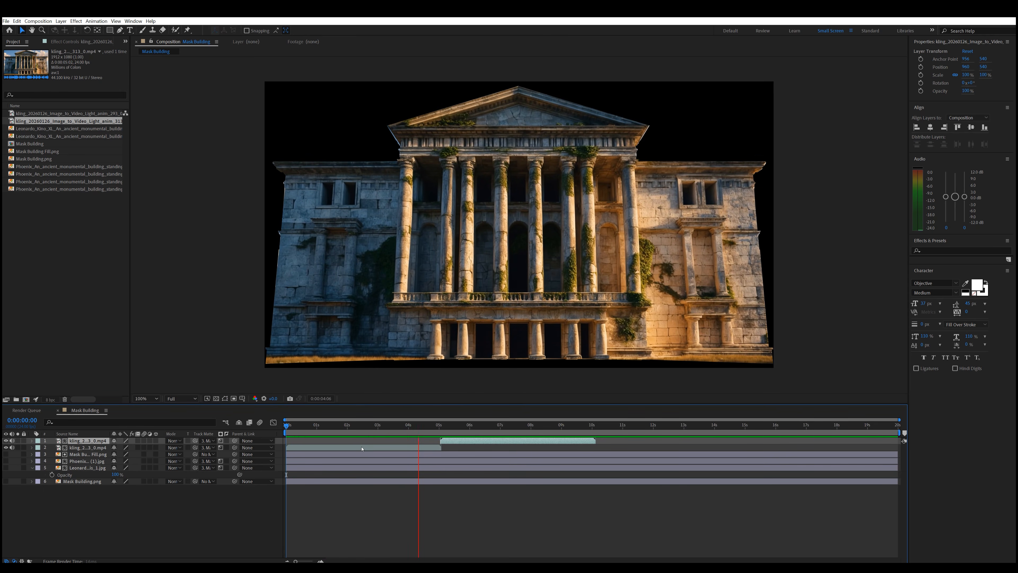
{"action": "key", "text": "space"}
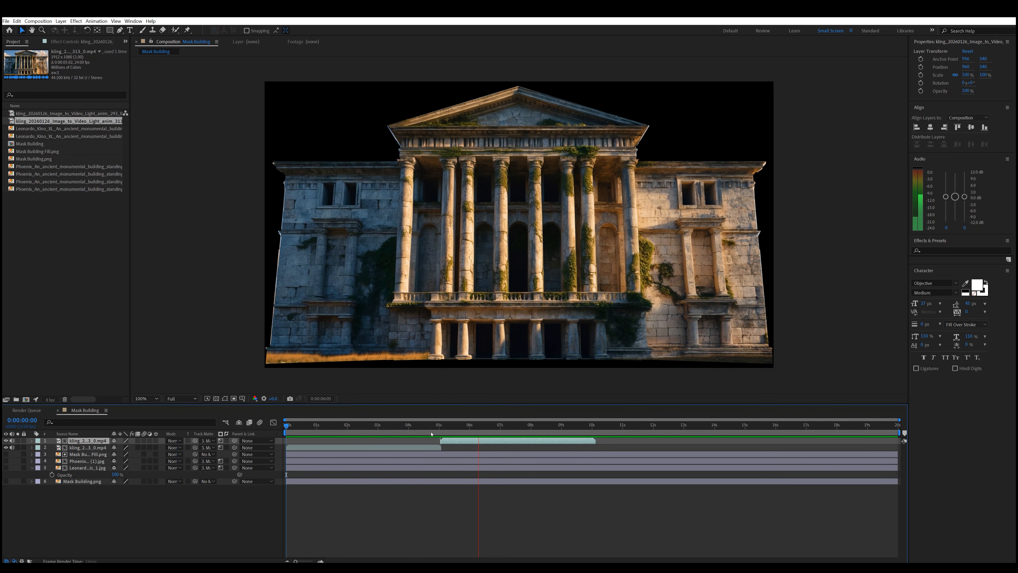
- Shift the second Kling clip earlier to start at 0:00:04:10, overlapping the end of the first clip
{"action": "key", "text": "equal"}
{"action": "left_click_drag", "start_coordinate": [423, 428], "coordinate": [391, 441]}
{"action": "left_click", "coordinate": [379, 426]}
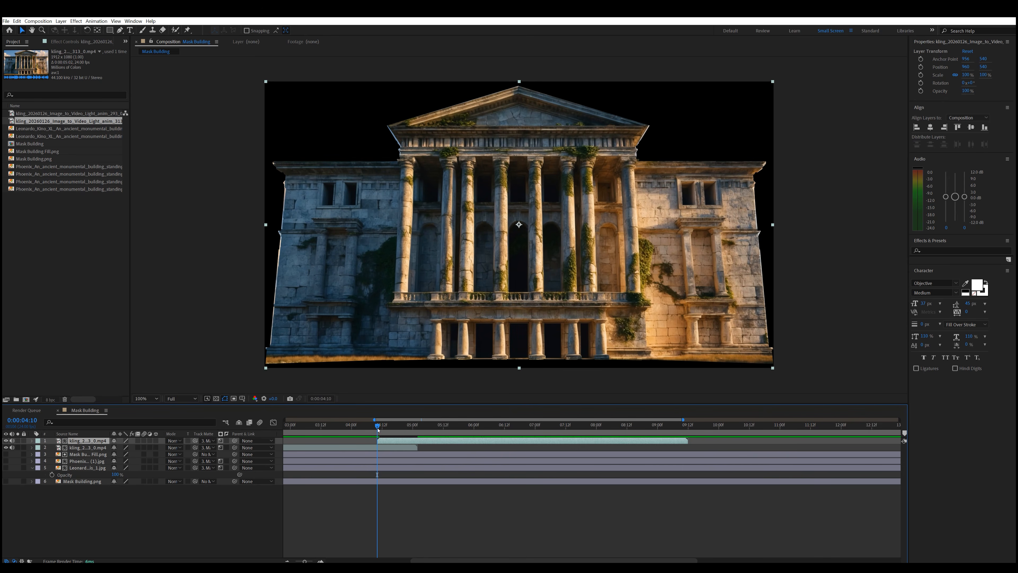
- Keyframe the second clip's opacity to fade in from 0% at 0:00:04:10 to 100% at the first clip's end
{"action": "key", "text": "t"}
{"action": "left_click", "coordinate": [53, 447]}
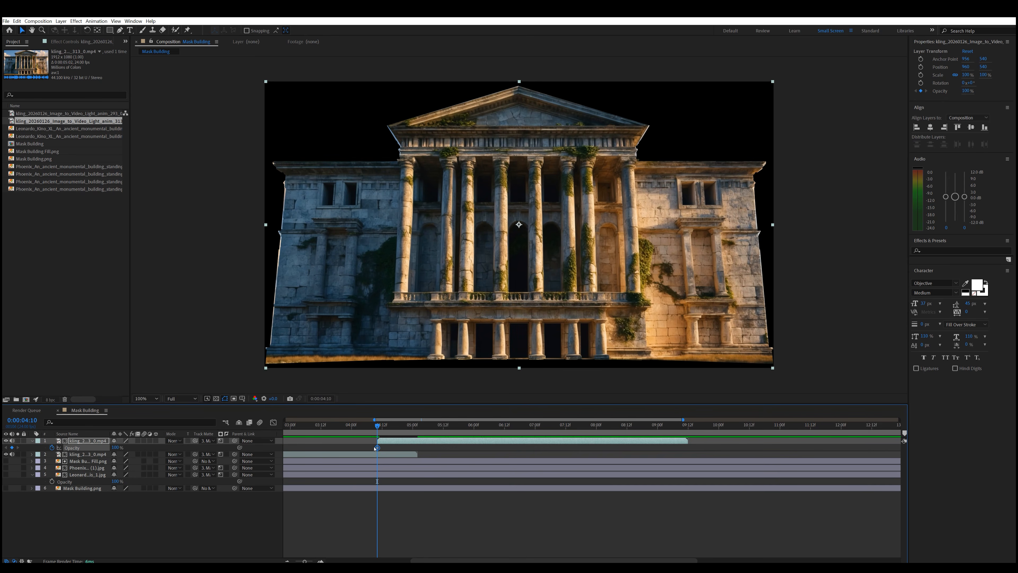
{"action": "left_click_drag", "start_coordinate": [377, 448], "coordinate": [415, 448]}
{"action": "left_click_drag", "start_coordinate": [117, 448], "coordinate": [73, 449]}
{"action": "left_click", "coordinate": [332, 427]}
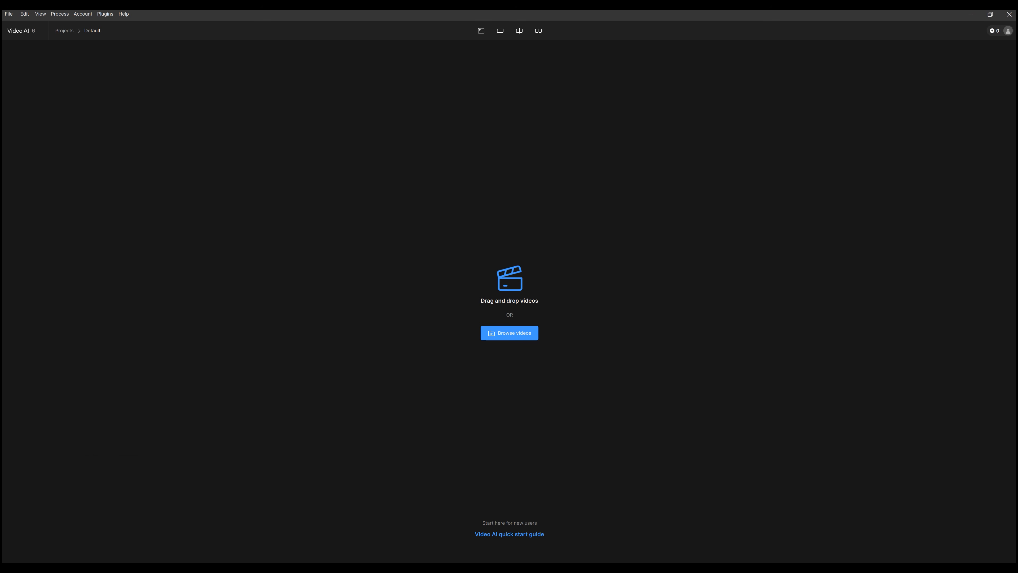
- Load the rendered video into Video AI and set enhancement to 4x Upscale with the Rhea model and grain applied
{"action": "left_click_drag", "start_coordinate": [593, 409], "coordinate": [527, 284]}
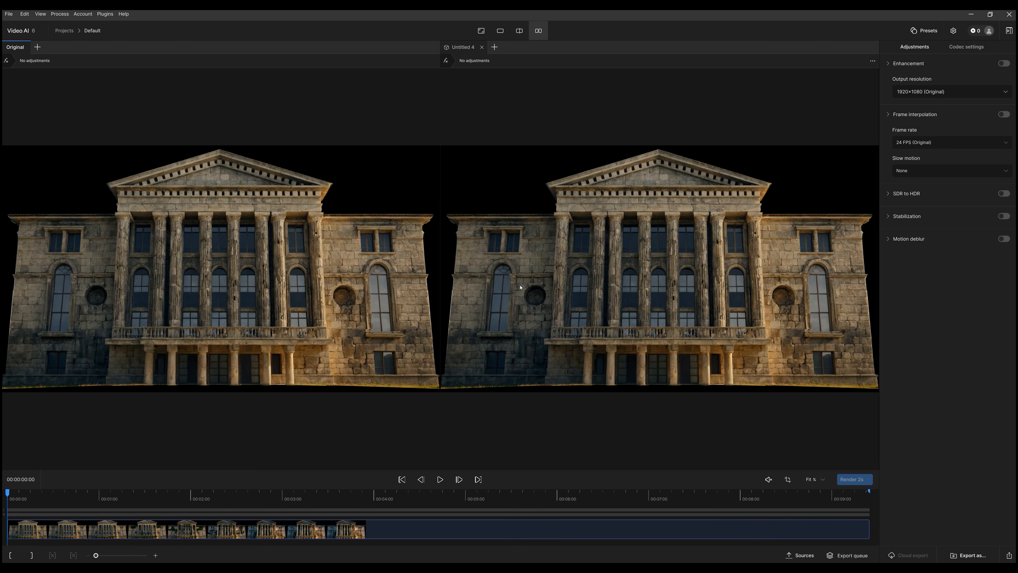
{"action": "left_click", "coordinate": [954, 92]}
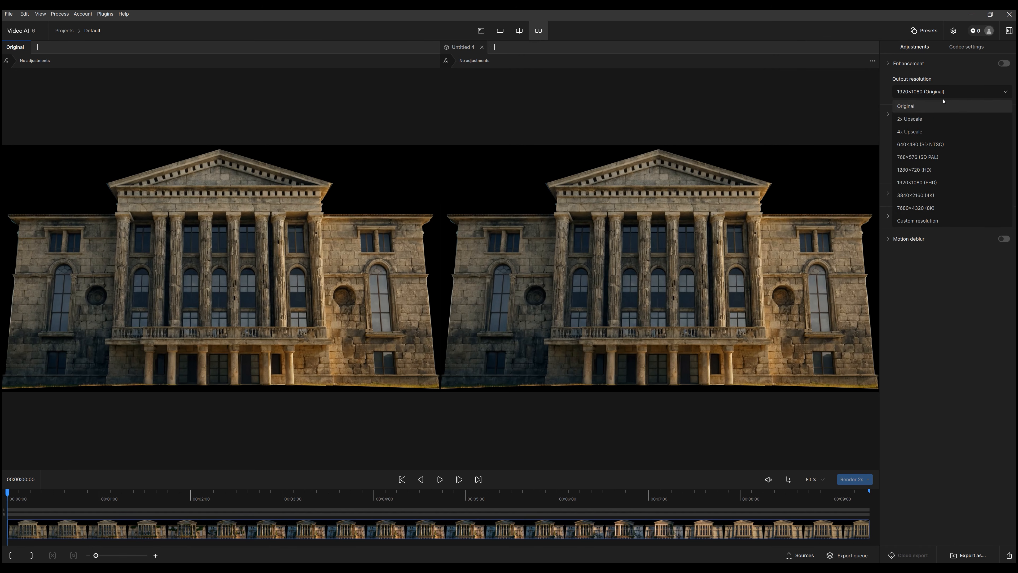
{"action": "left_click", "coordinate": [917, 133]}
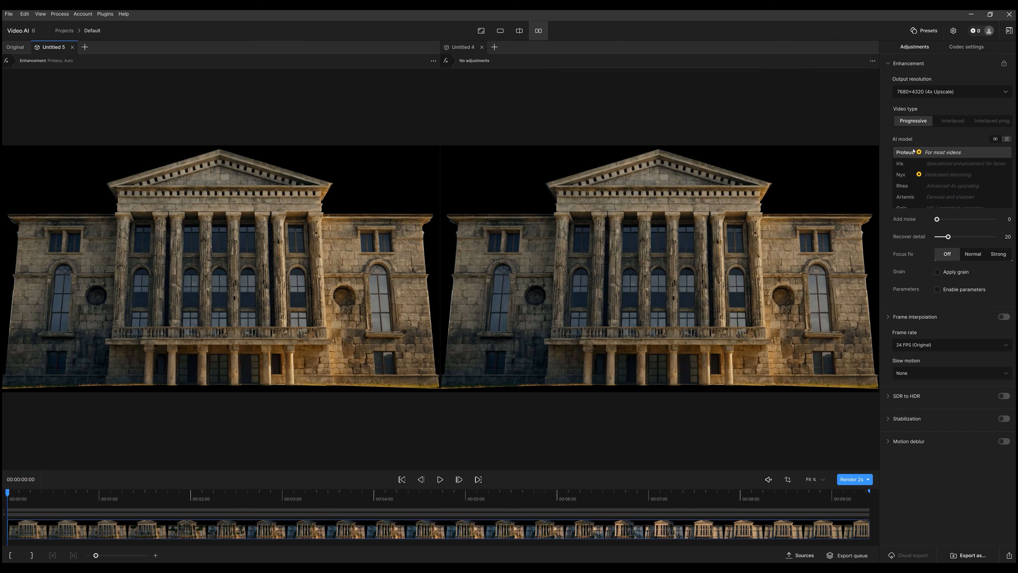
{"action": "left_click", "coordinate": [903, 186]}
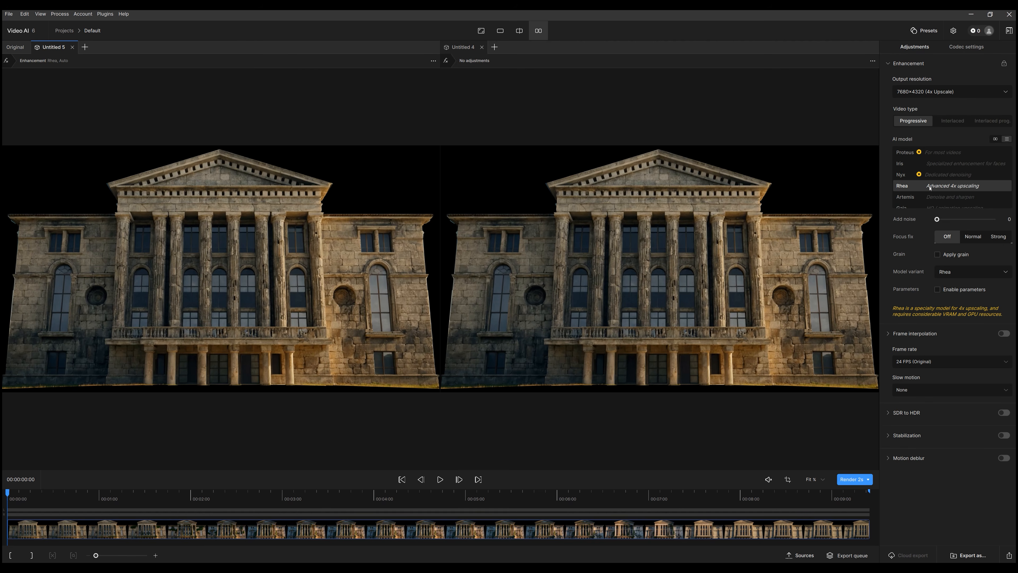
{"action": "left_click", "coordinate": [938, 255]}
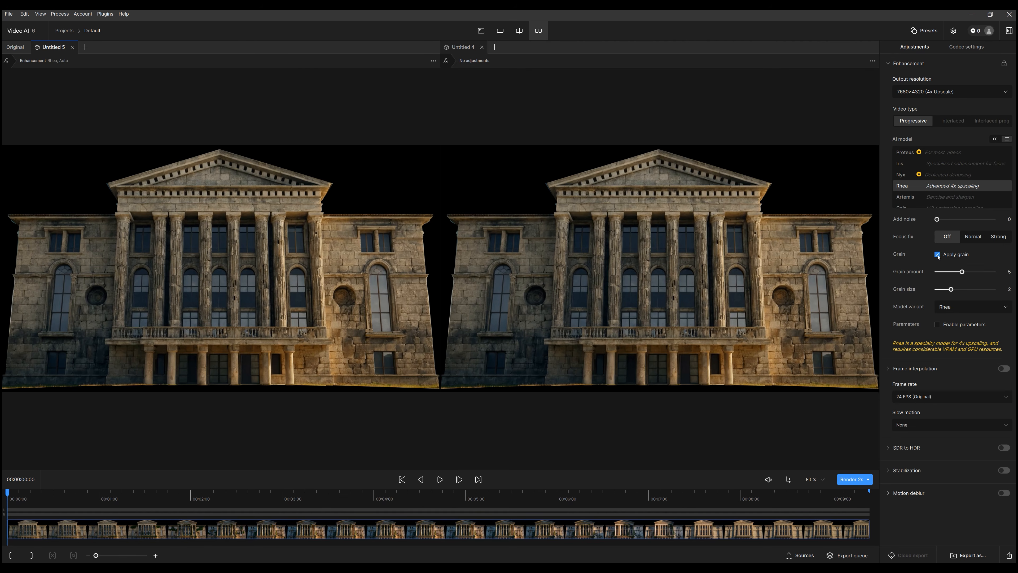
- Set the output codec to ProRes and quick-export the upscaled video, checking it in the export queue
{"action": "left_click", "coordinate": [958, 47]}
{"action": "left_click", "coordinate": [950, 96]}
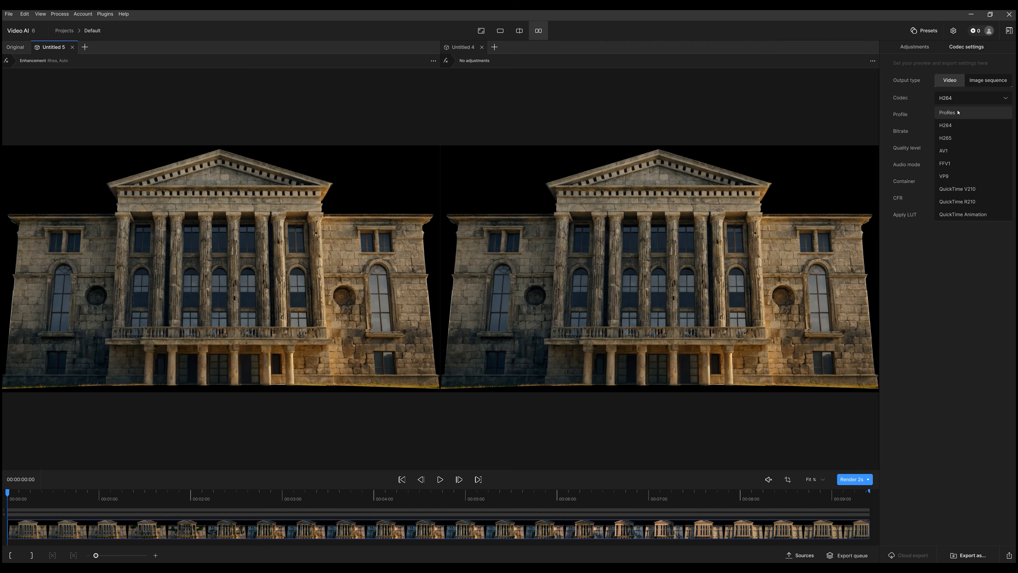
{"action": "left_click", "coordinate": [959, 113]}
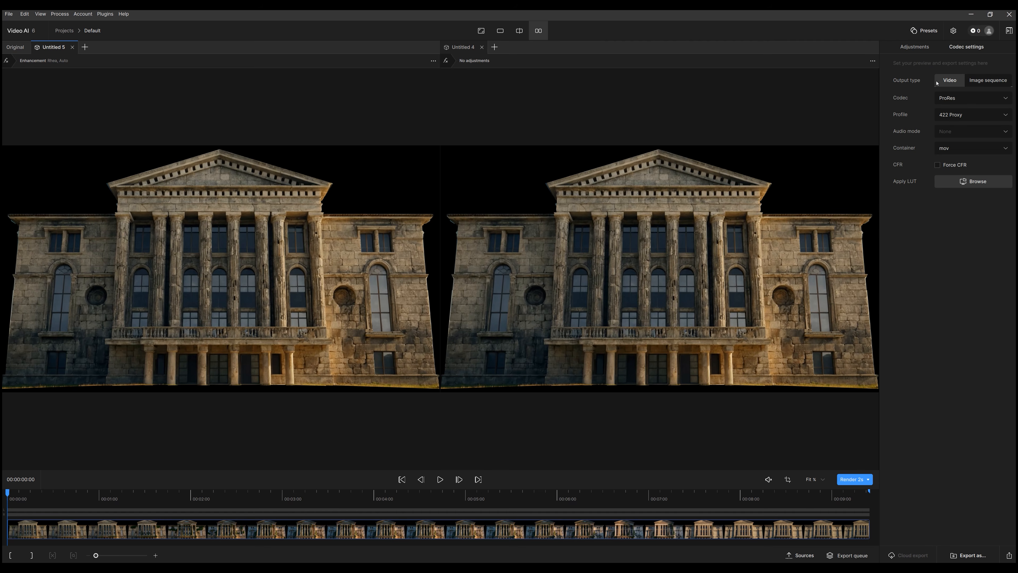
{"action": "left_click", "coordinate": [915, 49]}
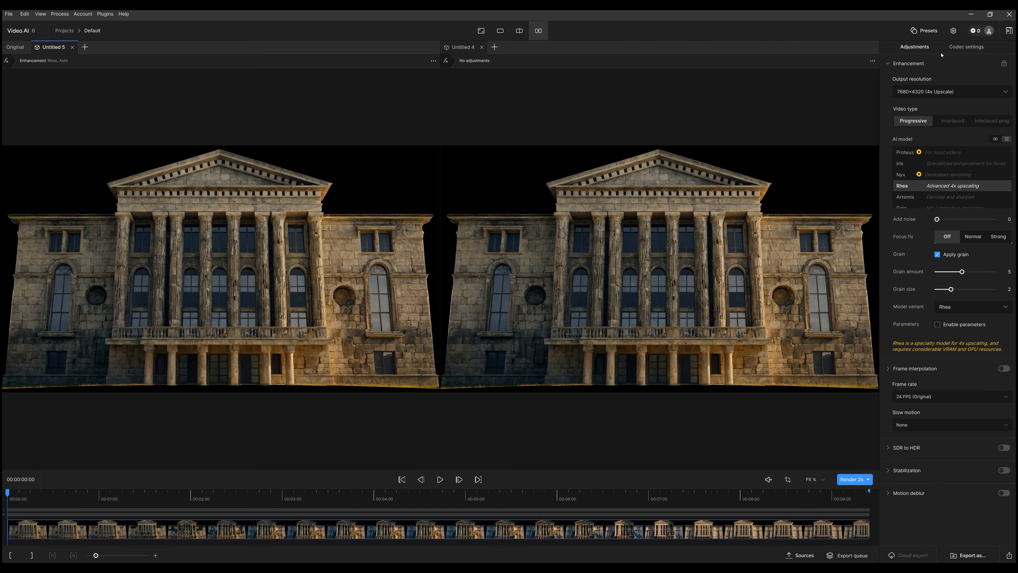
{"action": "left_click", "coordinate": [1009, 556]}
{"action": "left_click", "coordinate": [848, 556]}
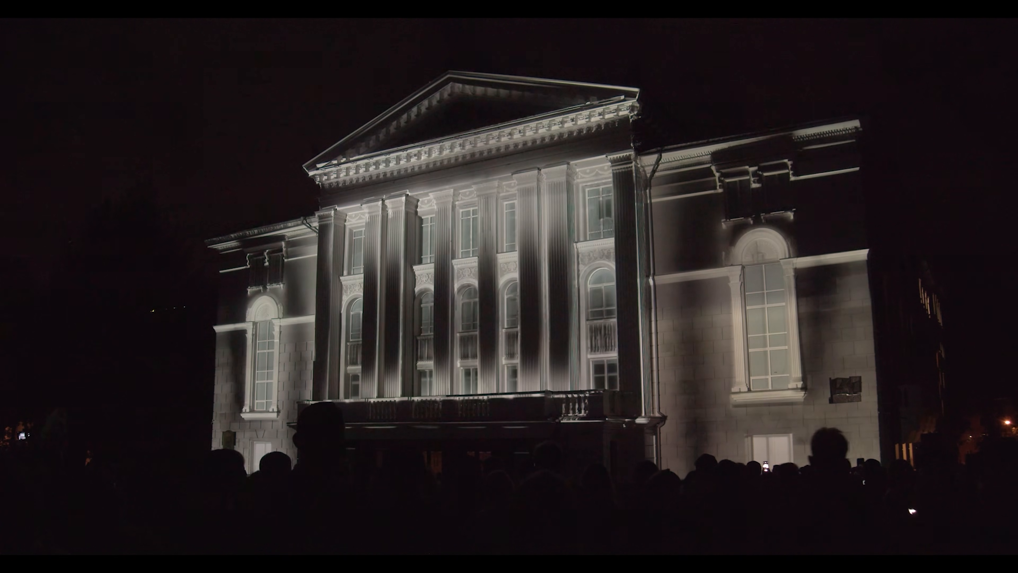
- In the browser, examine the monthly prices of the ChatGPT and Leonardo.Ai subscription plans
{"action": "left_click_drag", "start_coordinate": [462, 71], "coordinate": [594, 78]}
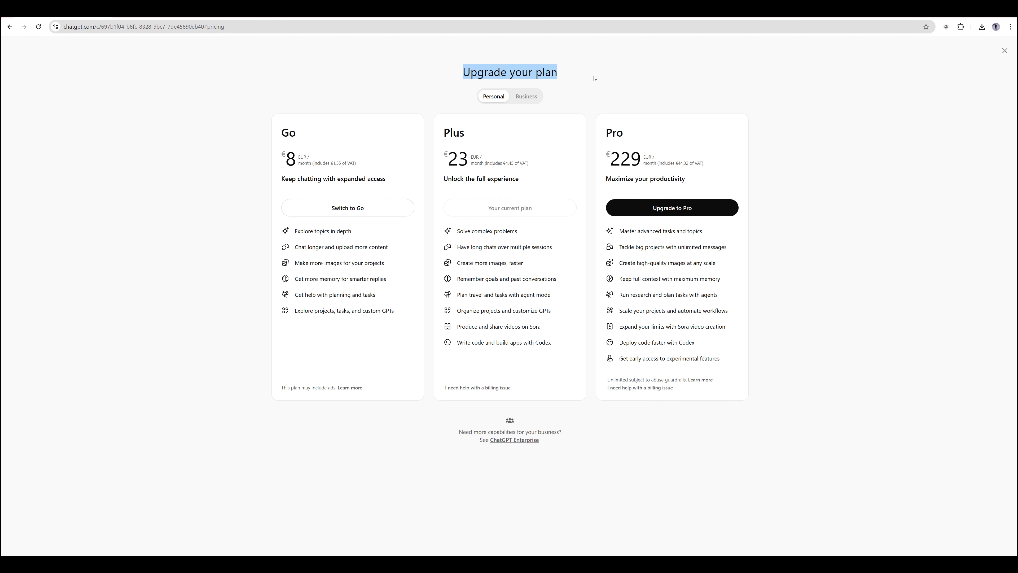
{"action": "left_click", "coordinate": [301, 175]}
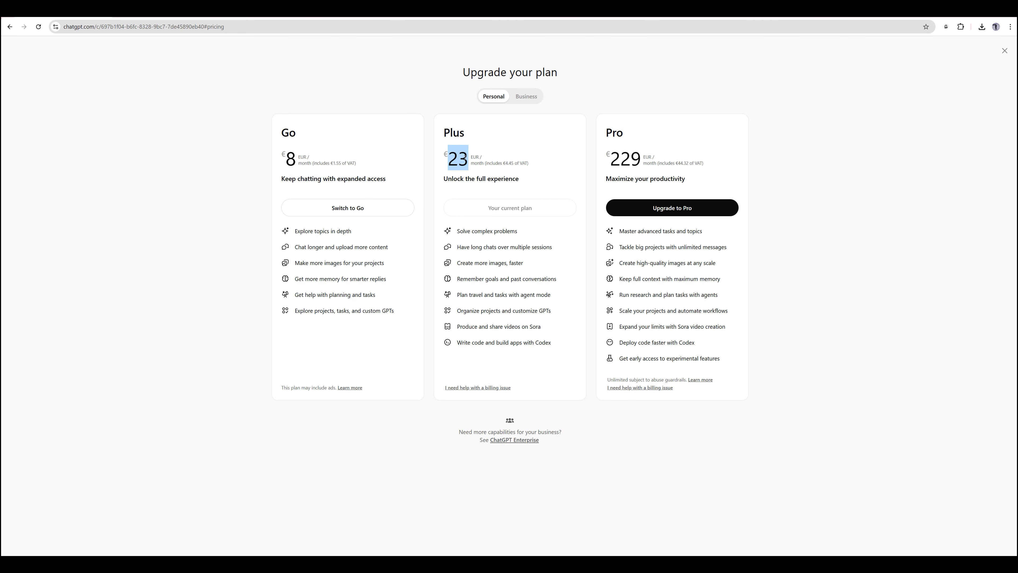
{"action": "left_click", "coordinate": [147, 34]}
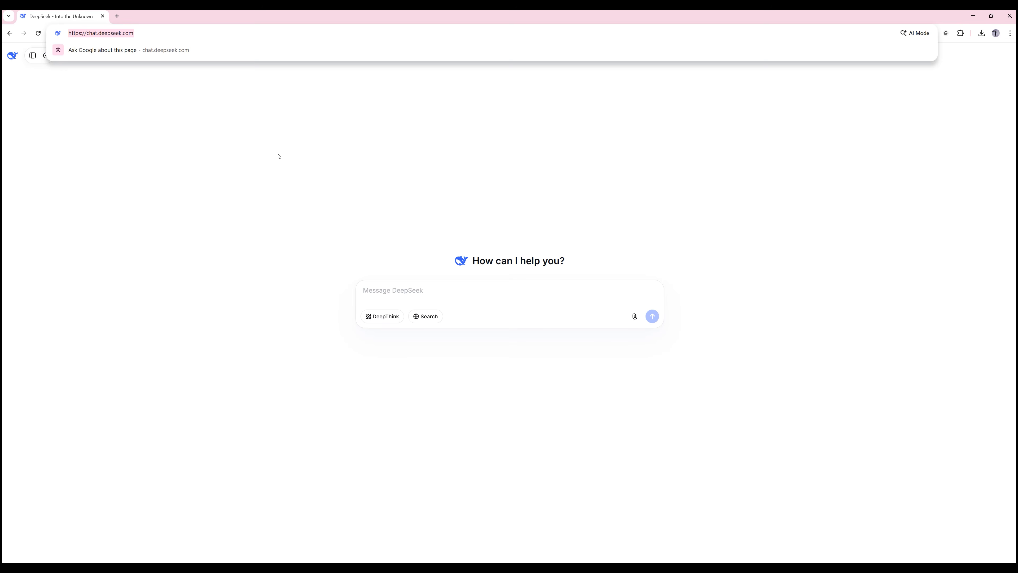
{"action": "left_click", "coordinate": [335, 201]}
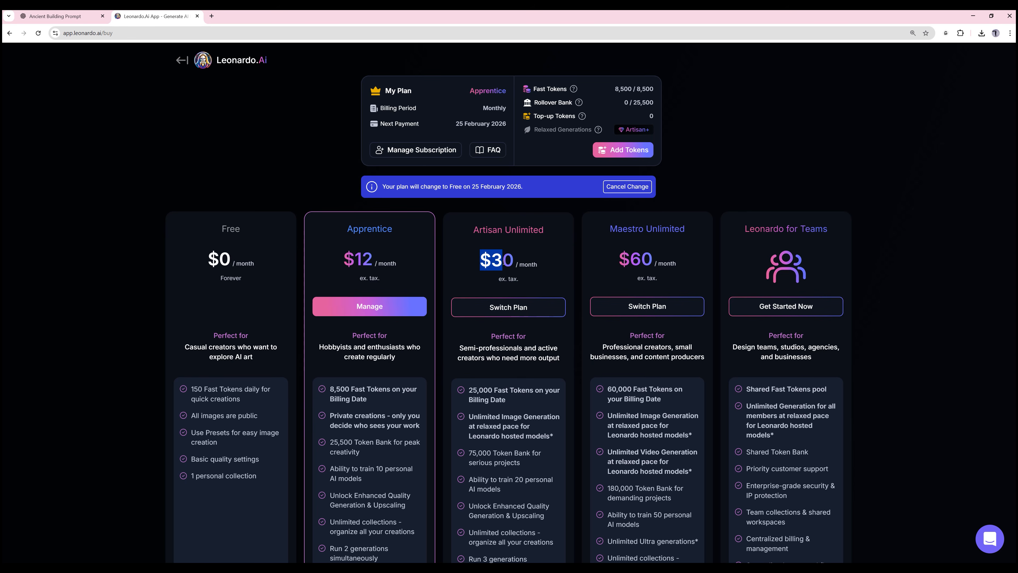
{"action": "left_click_drag", "start_coordinate": [351, 257], "coordinate": [418, 263]}
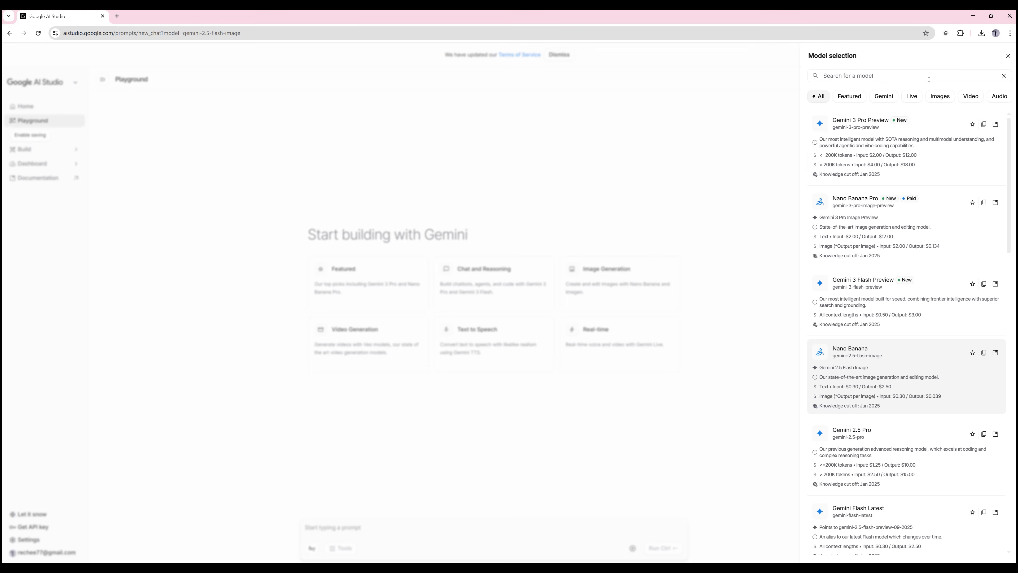
- In Google AI Studio, select the Nano Banana image model, attach the white building image and run the "Old ancient stone building" remake prompt
{"action": "left_click", "coordinate": [941, 97]}
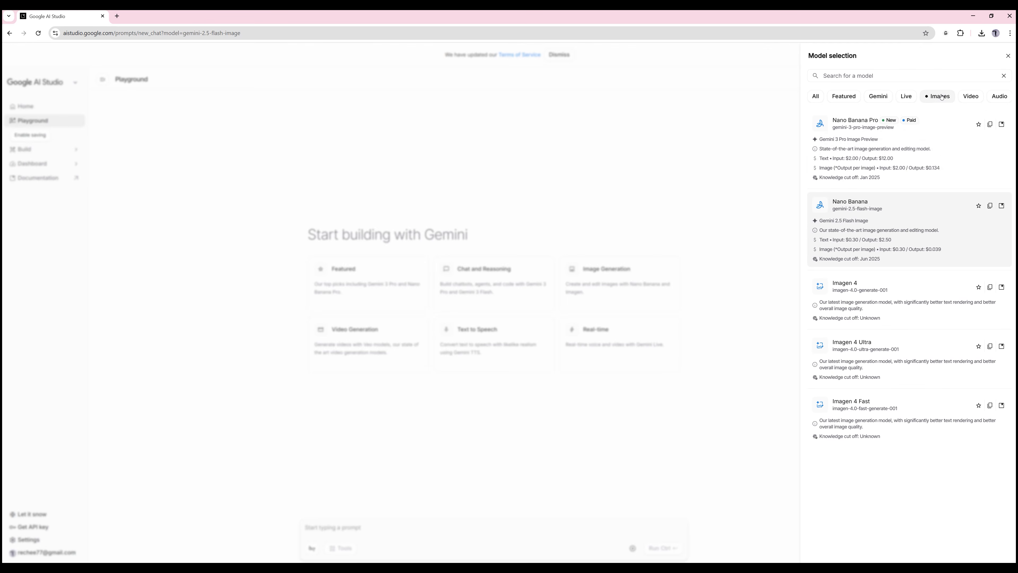
{"action": "left_click", "coordinate": [862, 203]}
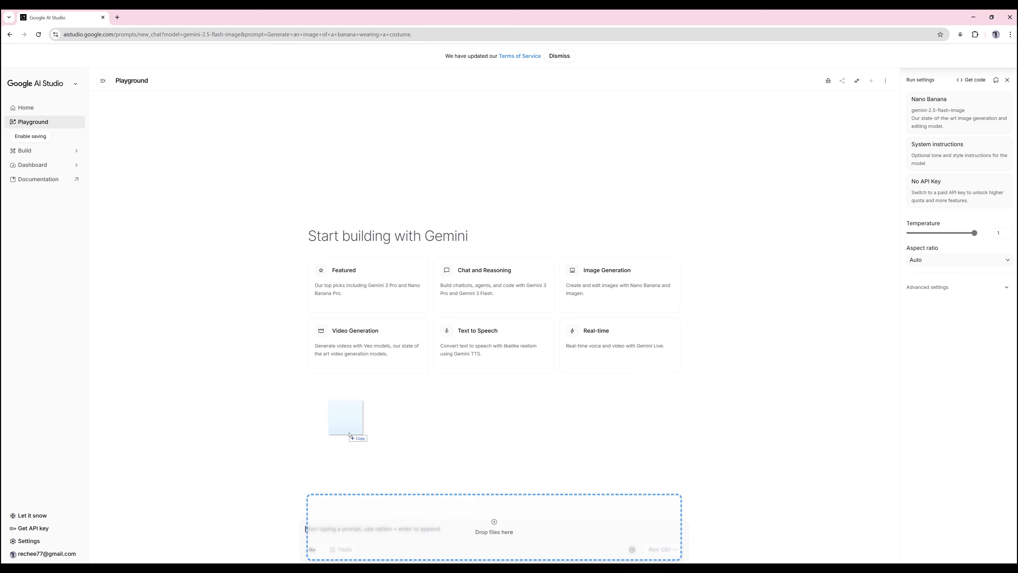
{"action": "left_click_drag", "start_coordinate": [340, 421], "coordinate": [352, 484]}
{"action": "key", "text": "ctrl+Return"}
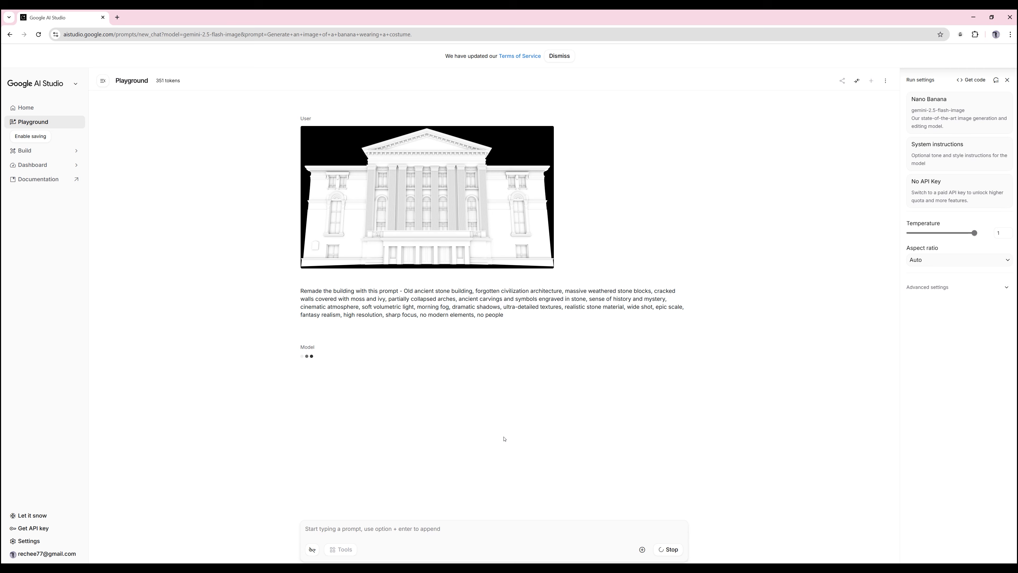